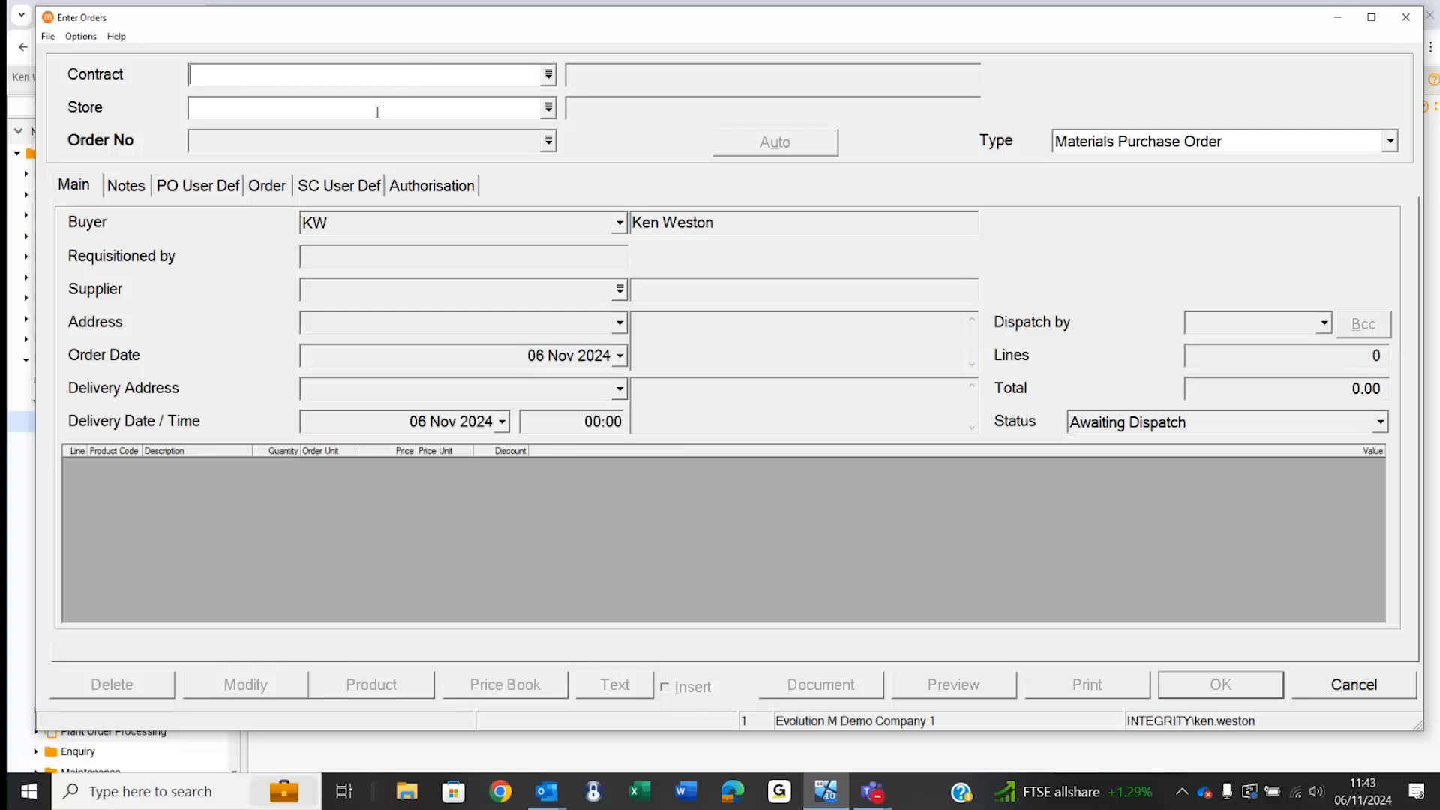
# Start a materials purchase order for contract 0737, Linwood warehouse extension, with an automatically generated order number.
pyautogui.doubleClick(312, 74)
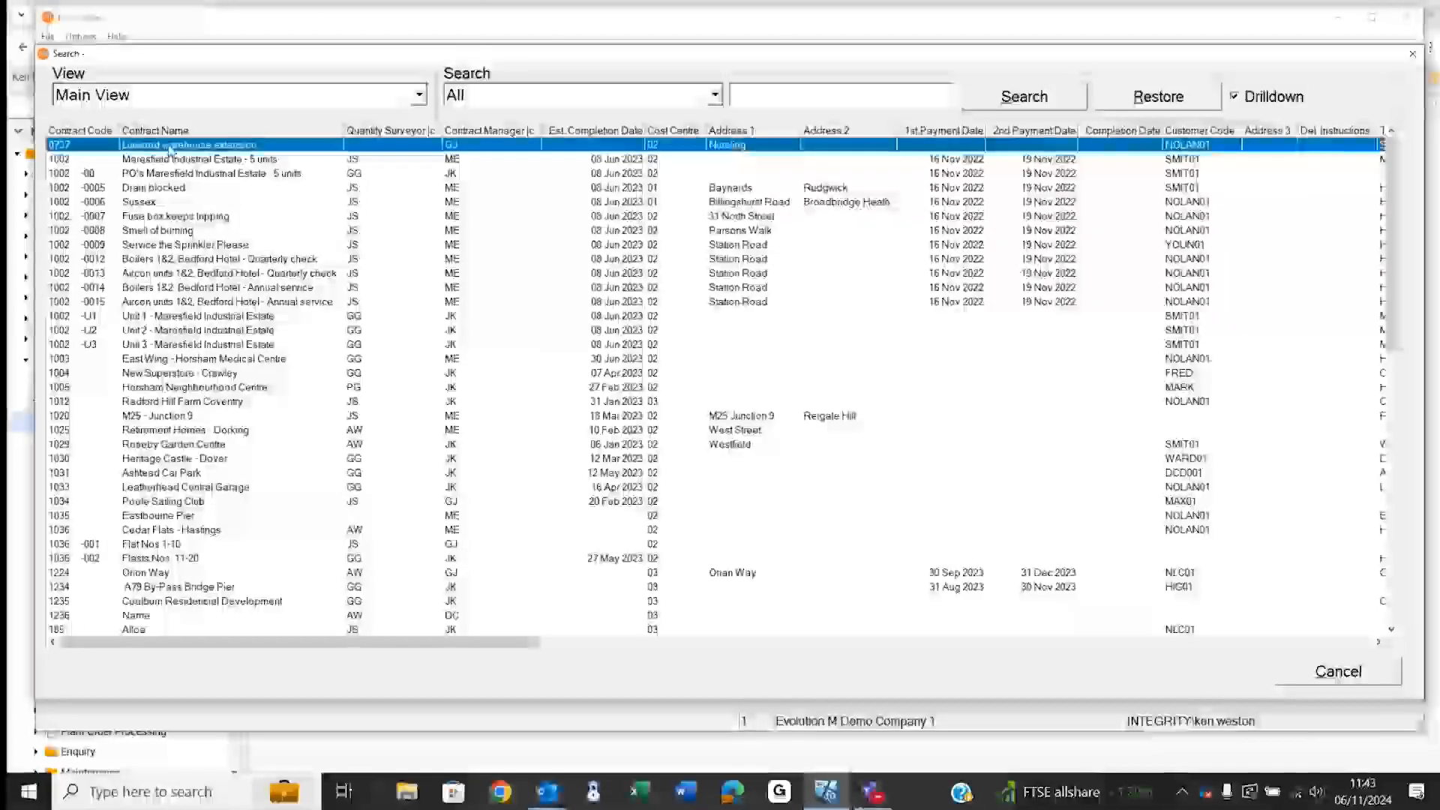
pyautogui.doubleClick(98, 147)
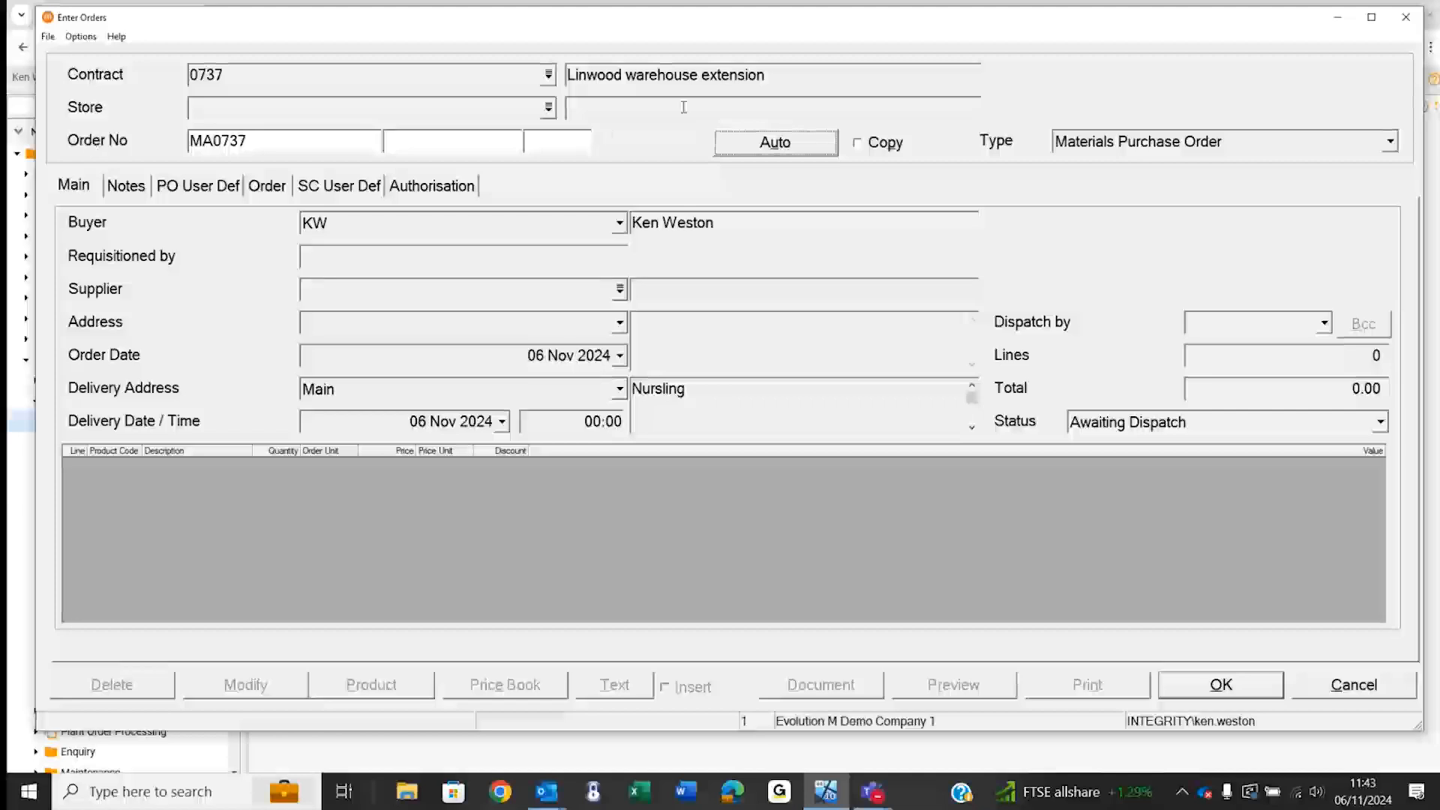
pyautogui.click(756, 147)
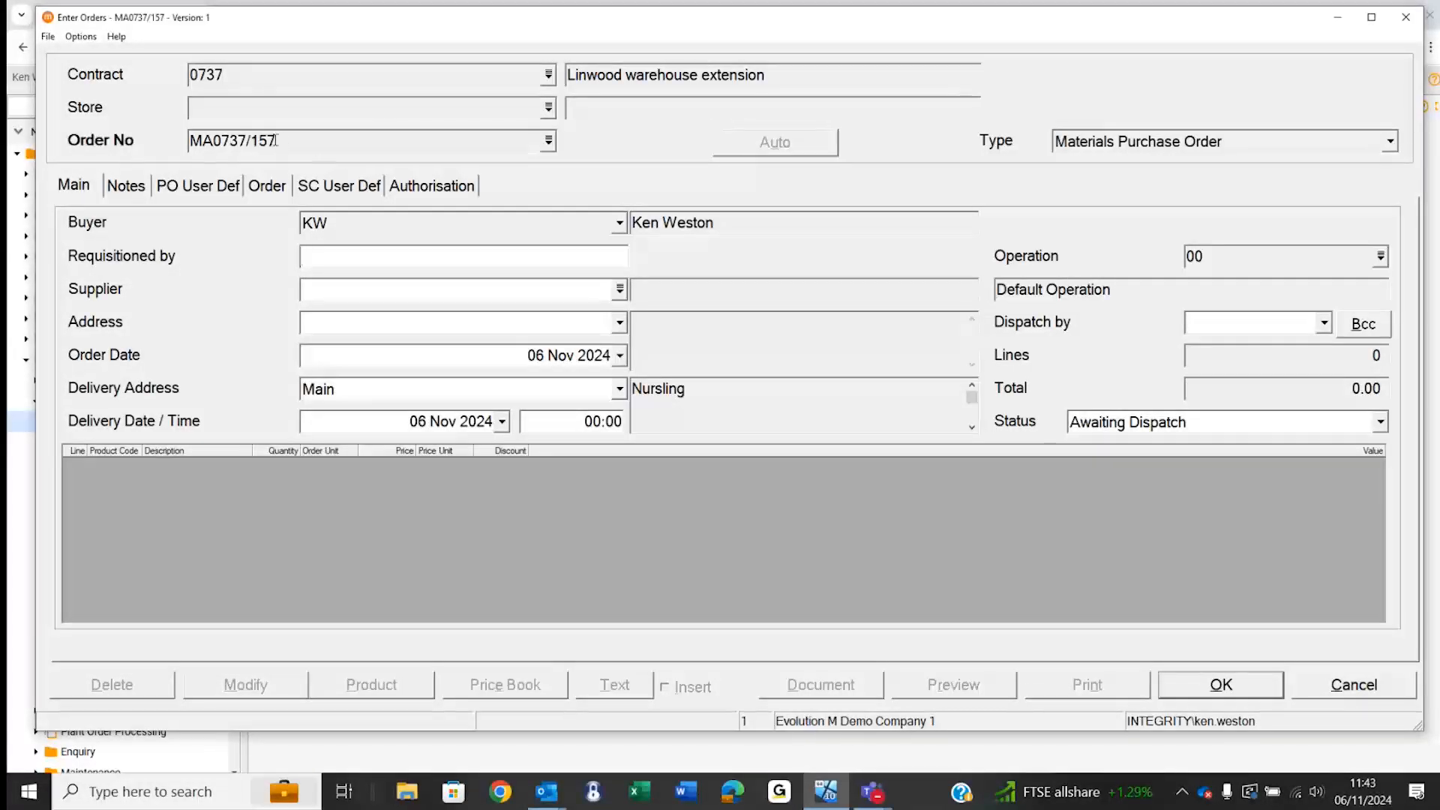
pyautogui.moveTo(275, 140); pyautogui.dragTo(252, 141)
pyautogui.moveTo(249, 140); pyautogui.dragTo(205, 141)
pyautogui.moveTo(213, 141); pyautogui.dragTo(190, 141)
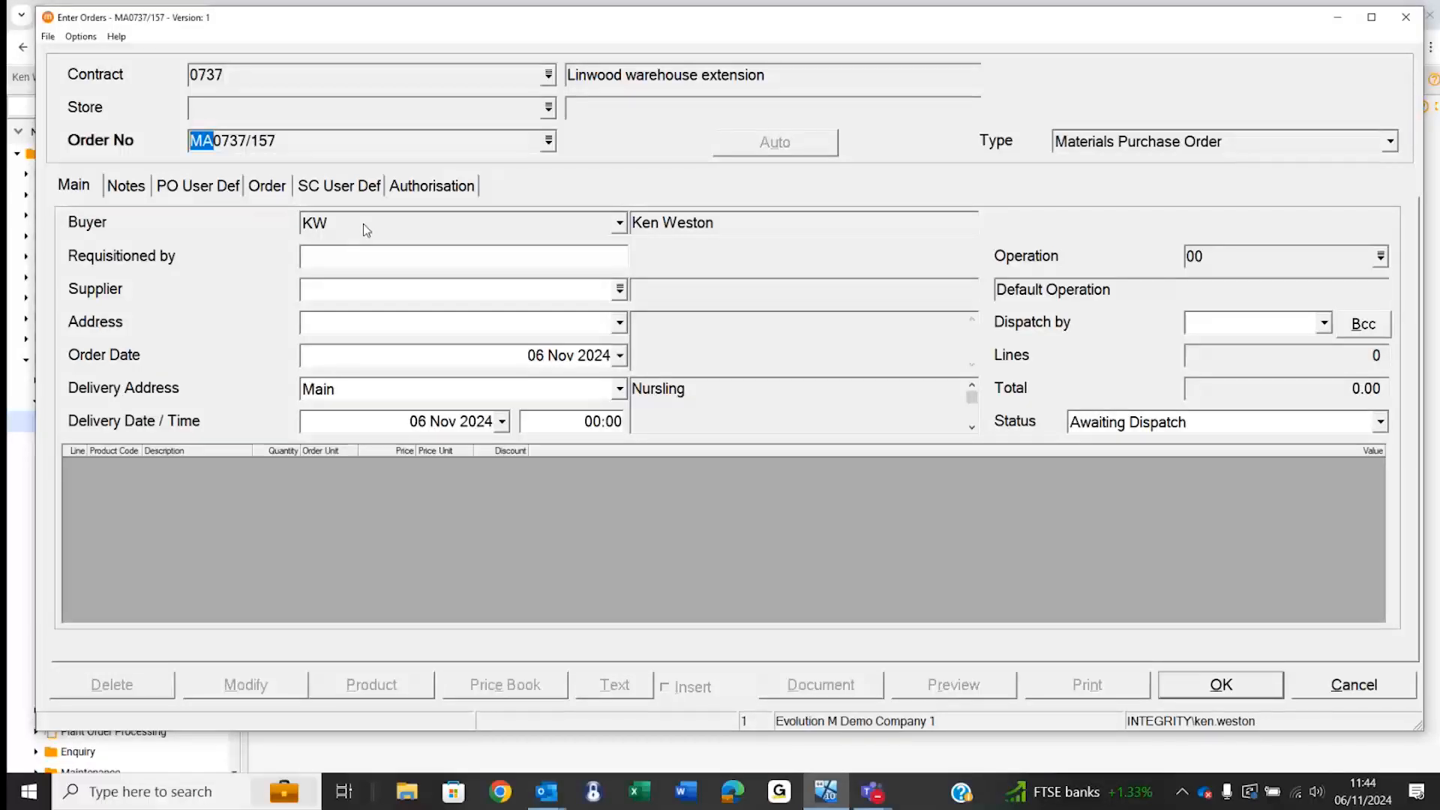
# Fill in the first name of the person requisitioning the order.
pyautogui.click(353, 257)
pyautogui.write('Ken')
pyautogui.click(390, 291)
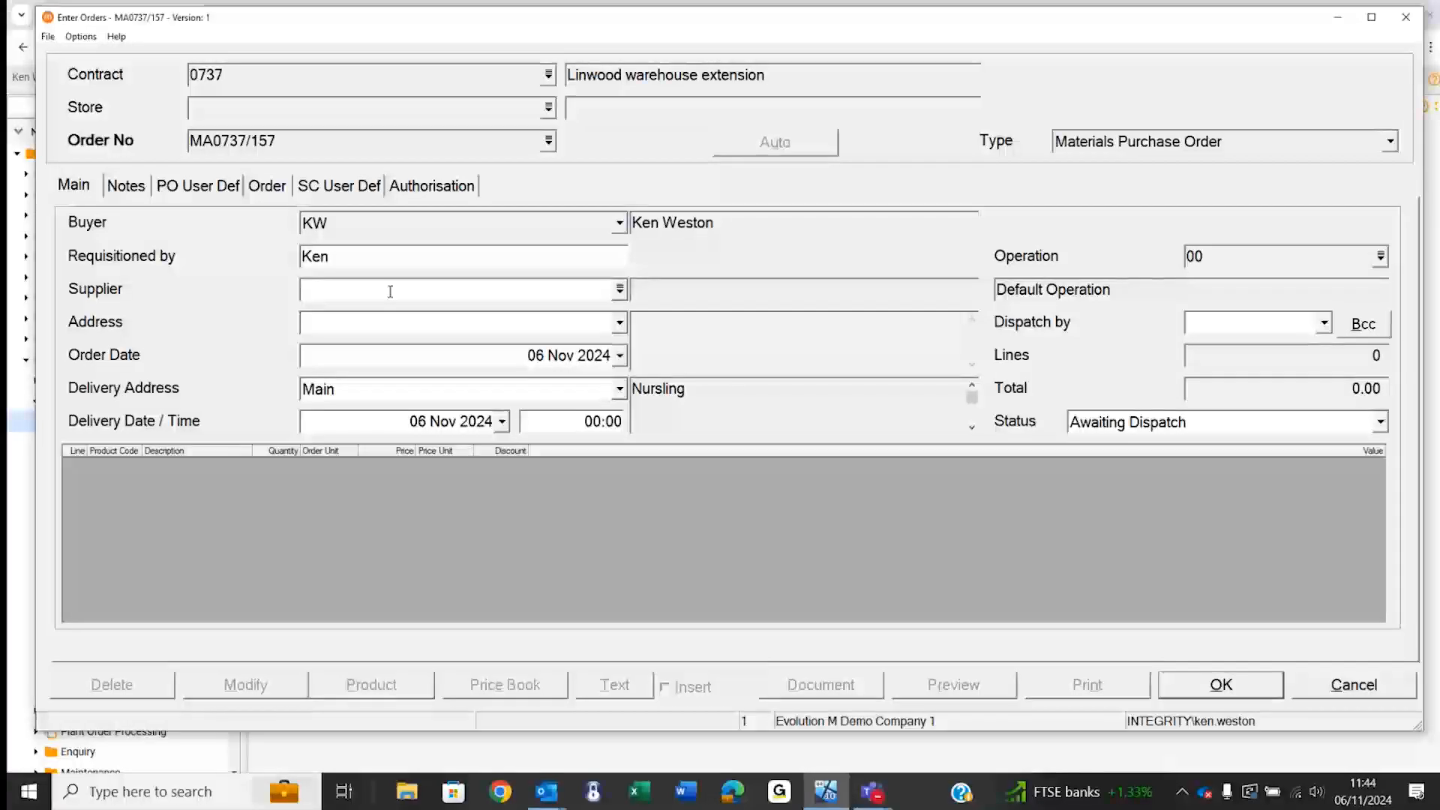
# Set the supplier to Wolseley UK Ltd by searching the suppliers for "merchant", and choose its Main address.
pyautogui.doubleClick(390, 291)
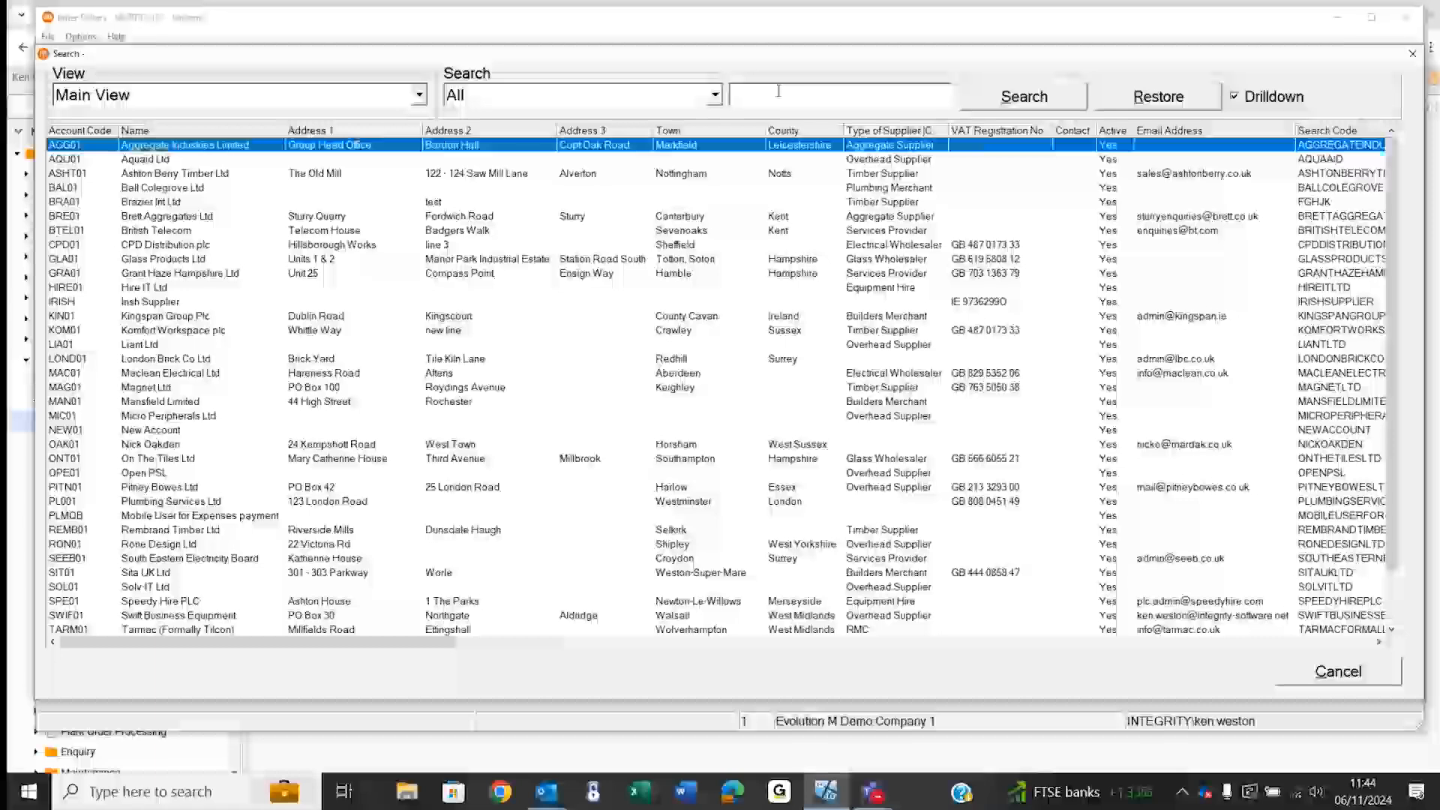
pyautogui.write('merchant')
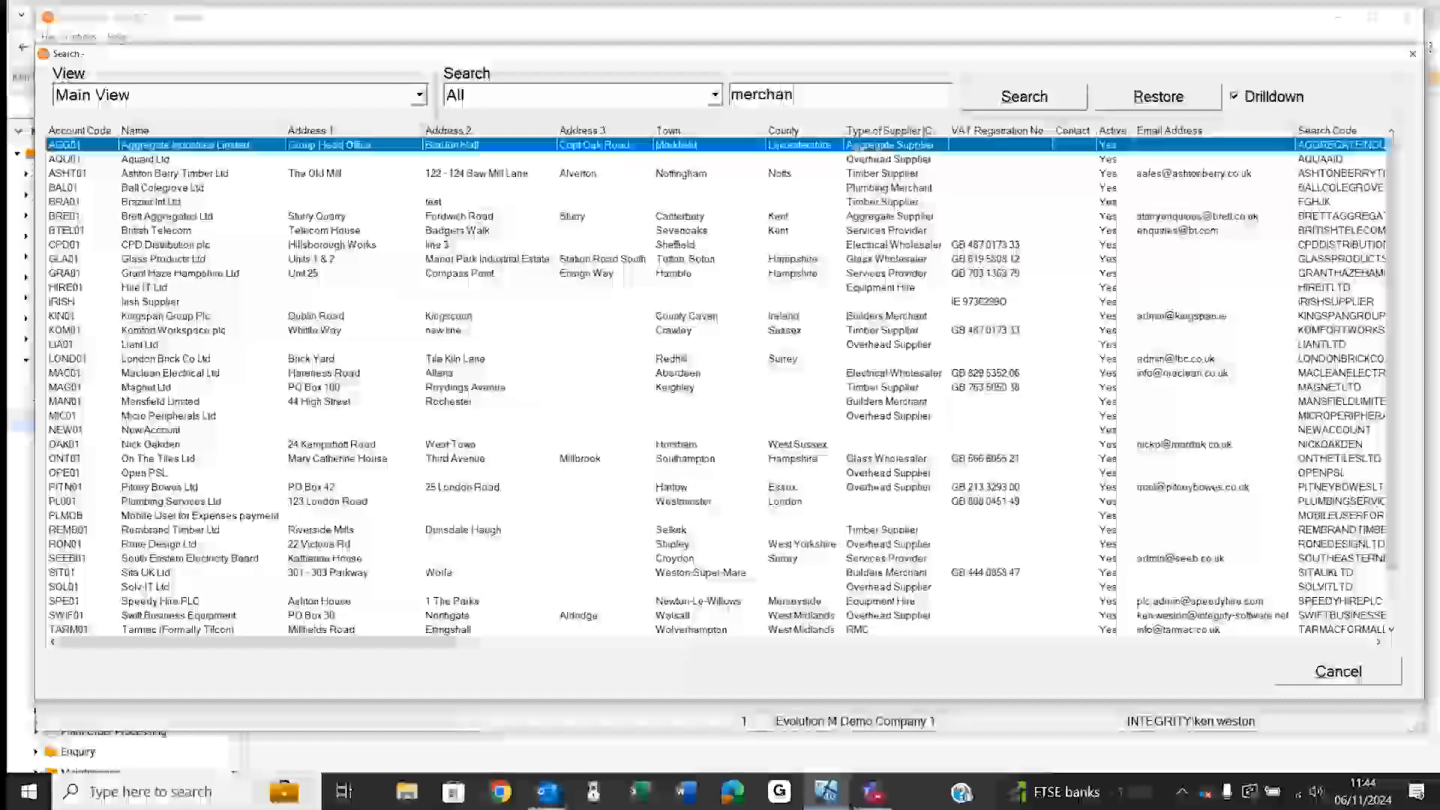
pyautogui.click(1047, 100)
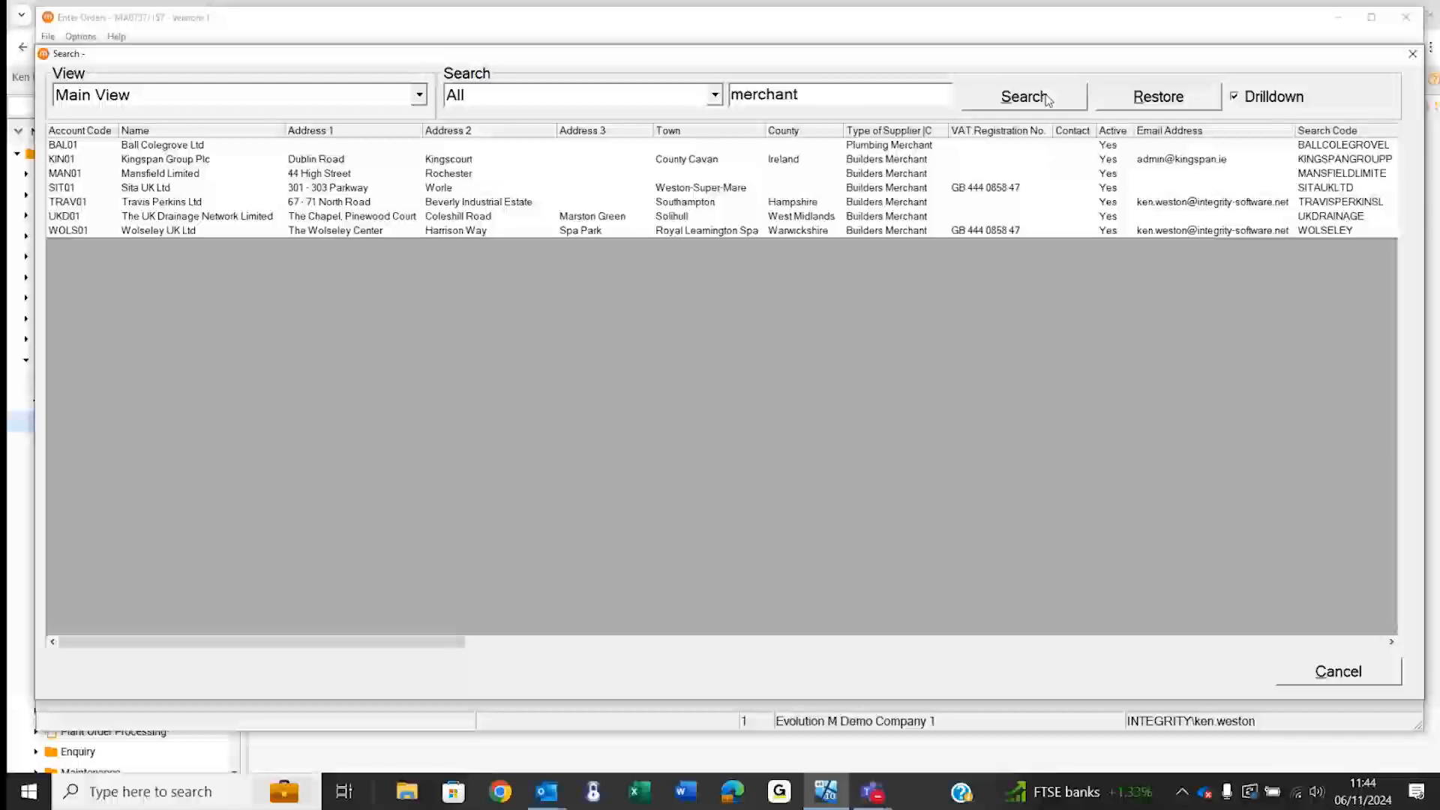
pyautogui.doubleClick(886, 232)
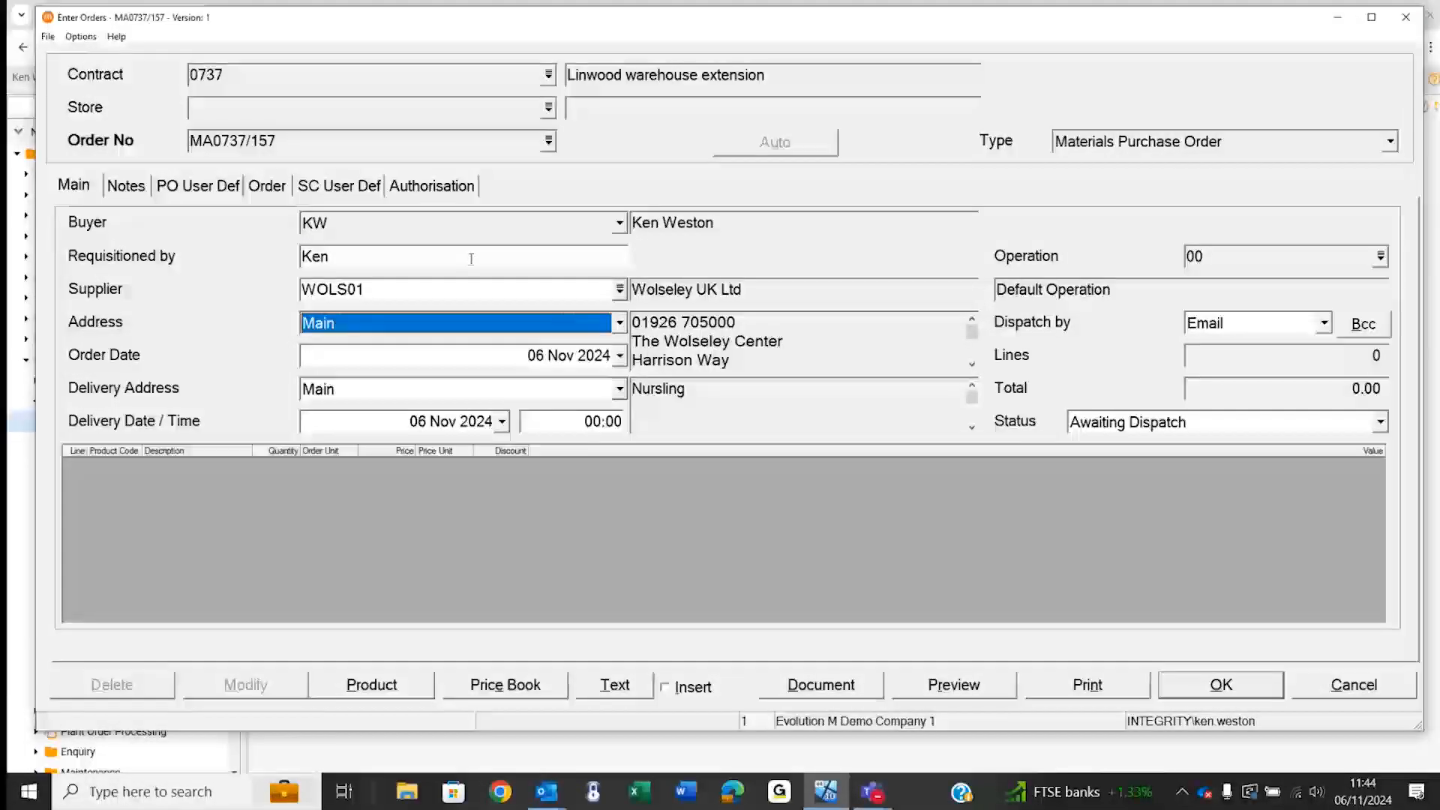
pyautogui.click(462, 327)
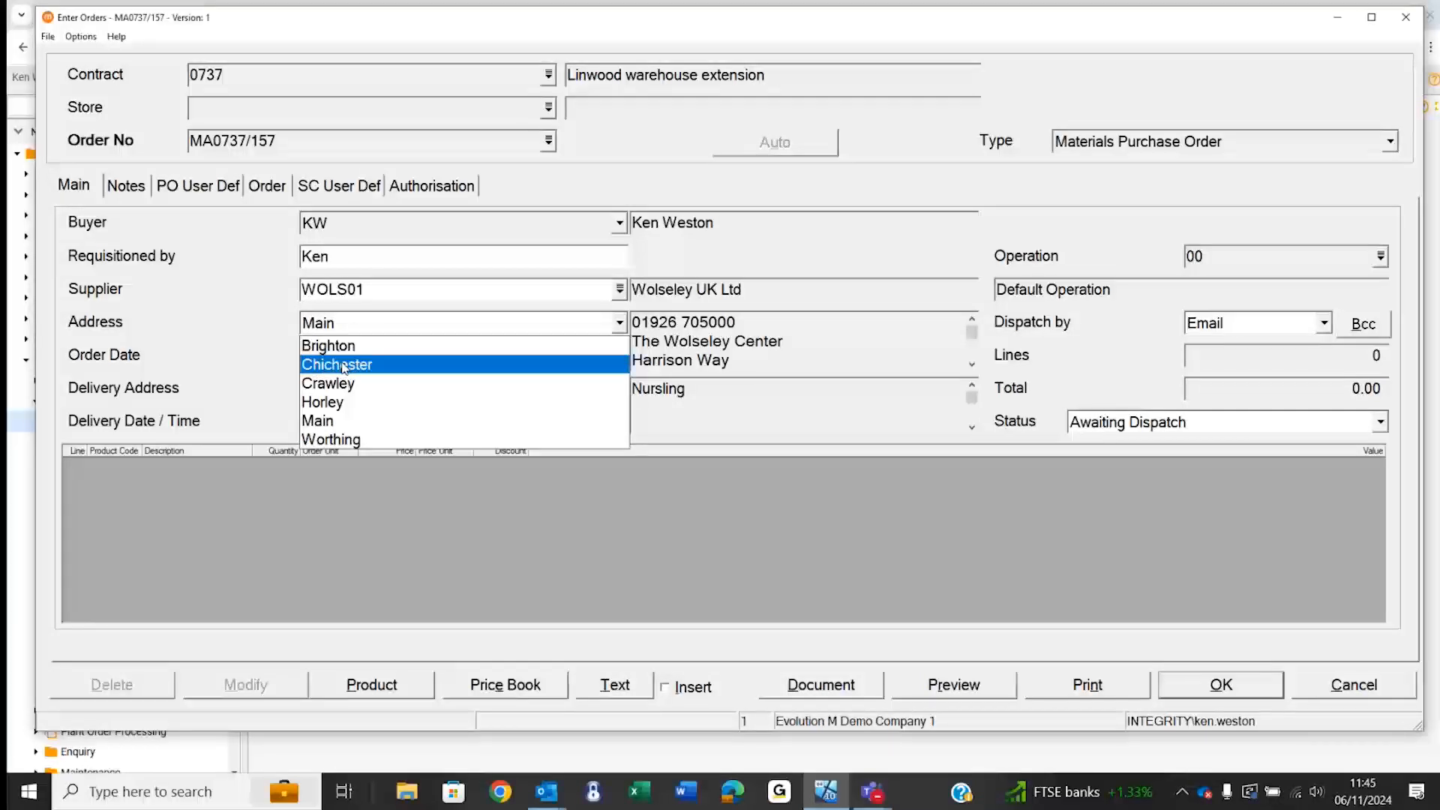
pyautogui.click(340, 423)
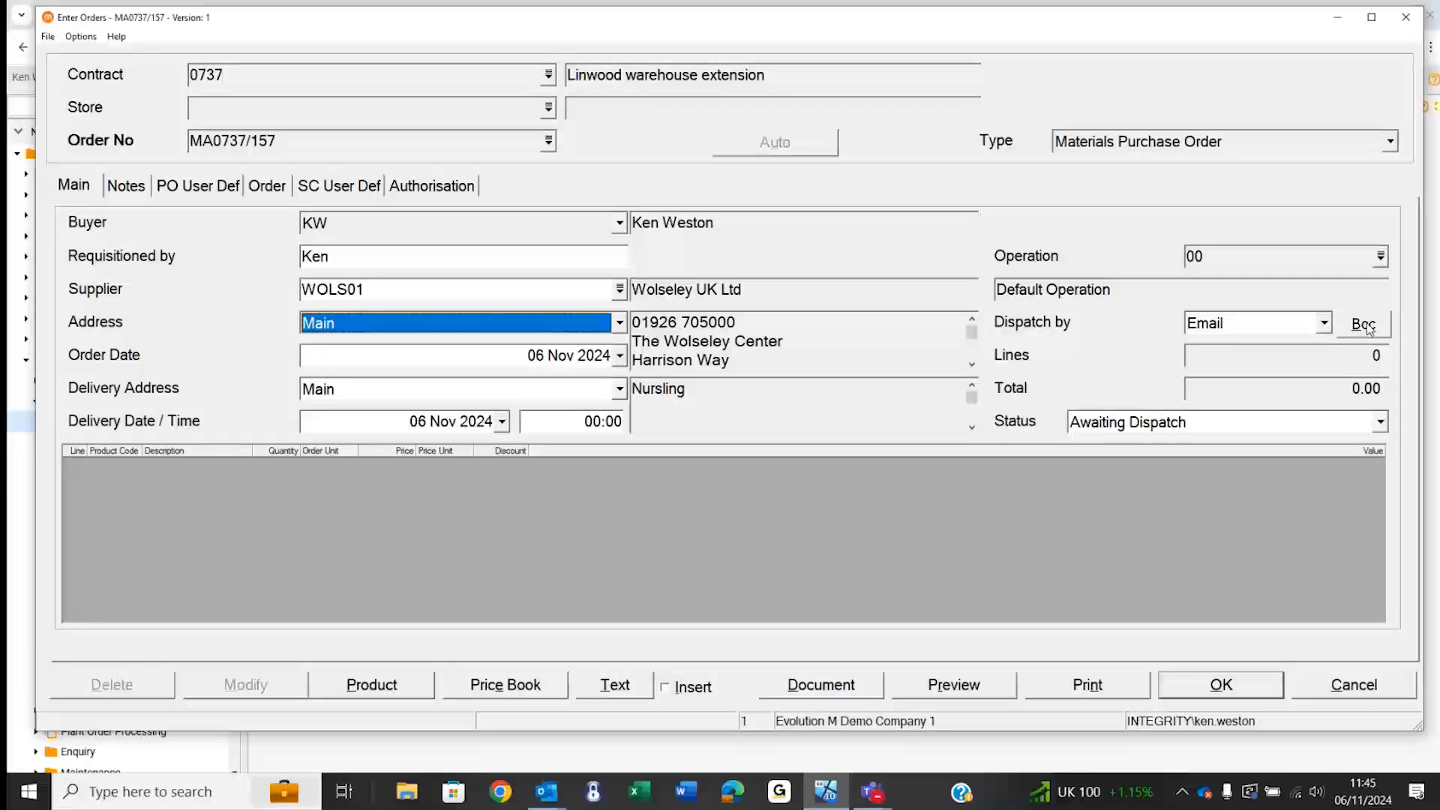
# Insert the Basis of Purchase standard text as the order's header note and return to the main order details.
pyautogui.click(127, 185)
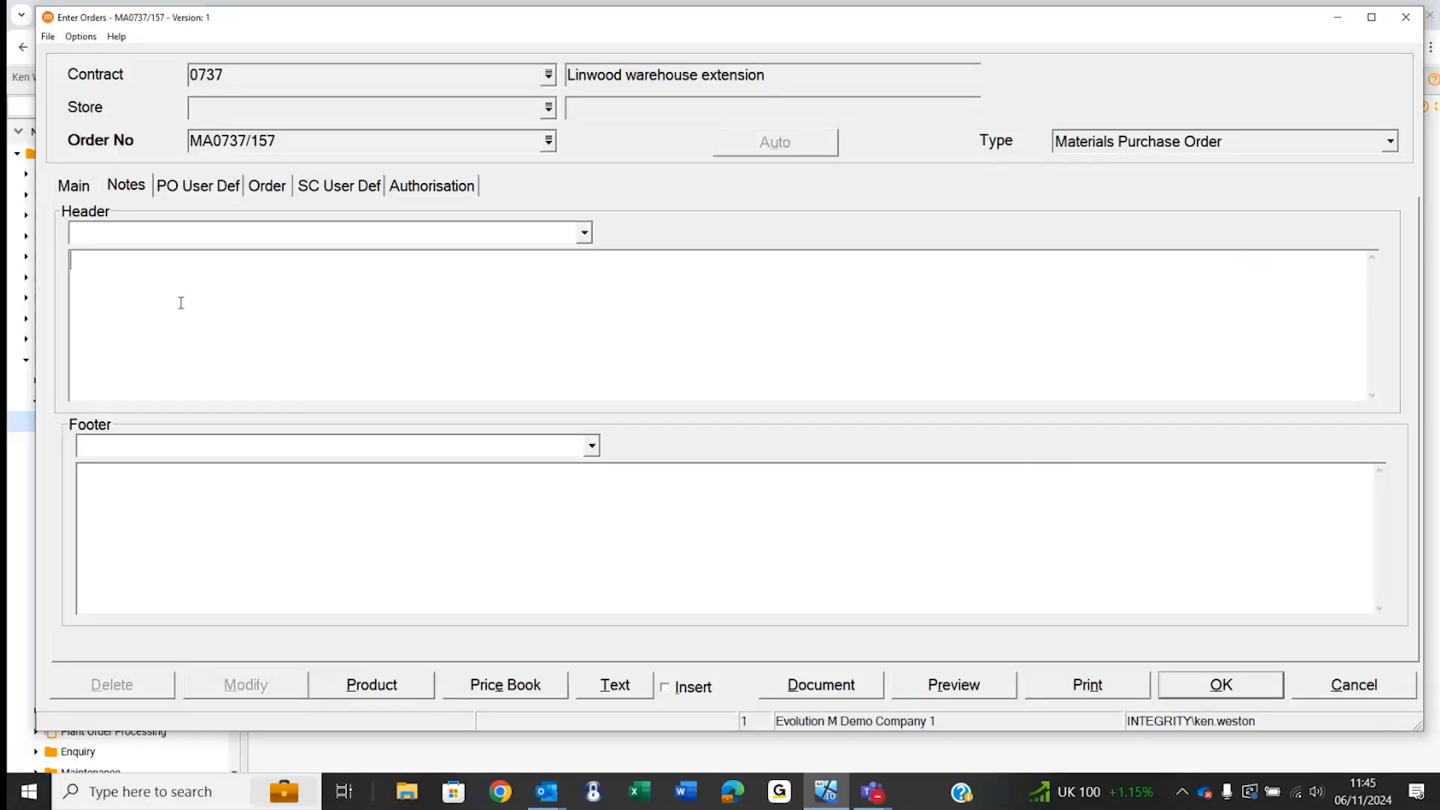
pyautogui.click(586, 234)
pyautogui.click(171, 314)
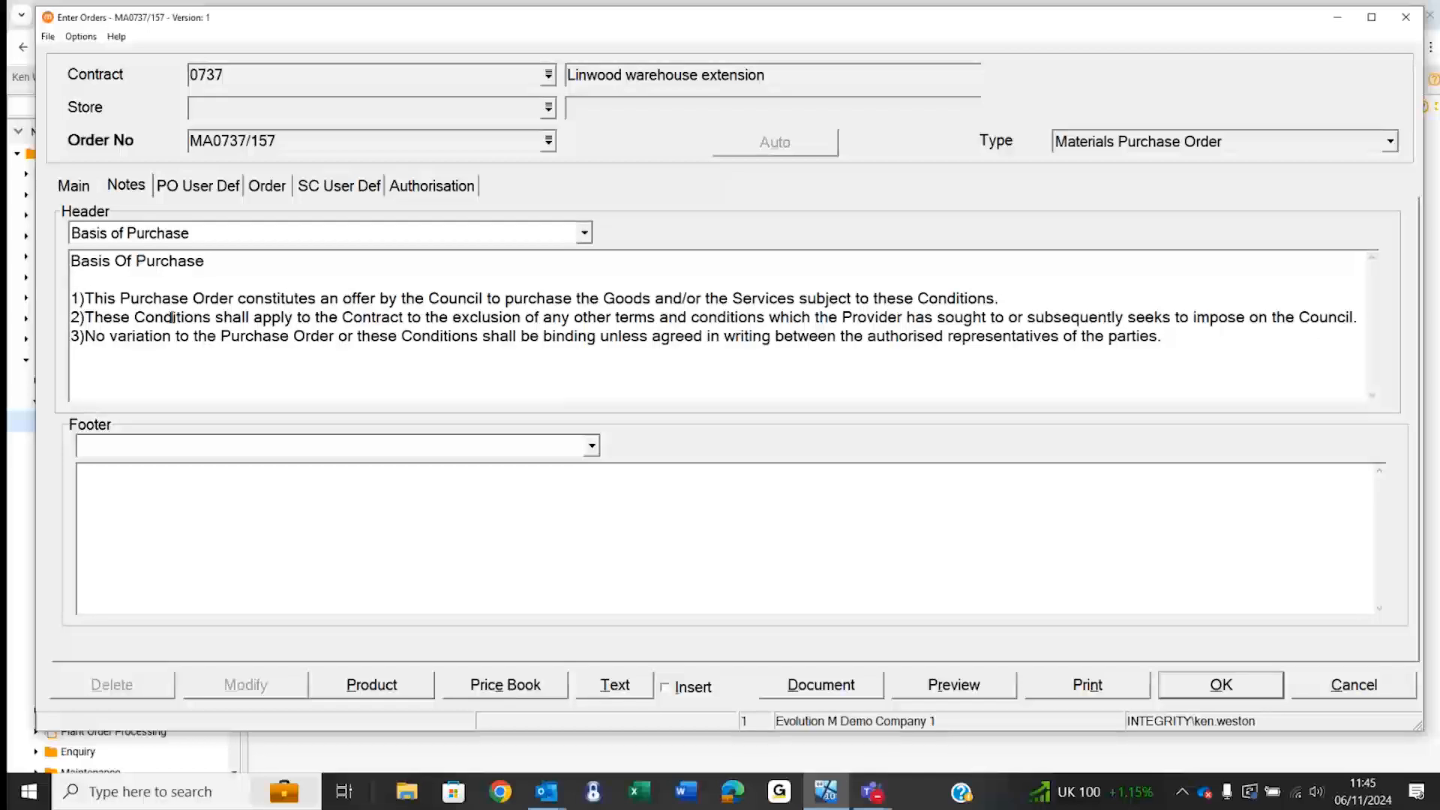
pyautogui.click(83, 189)
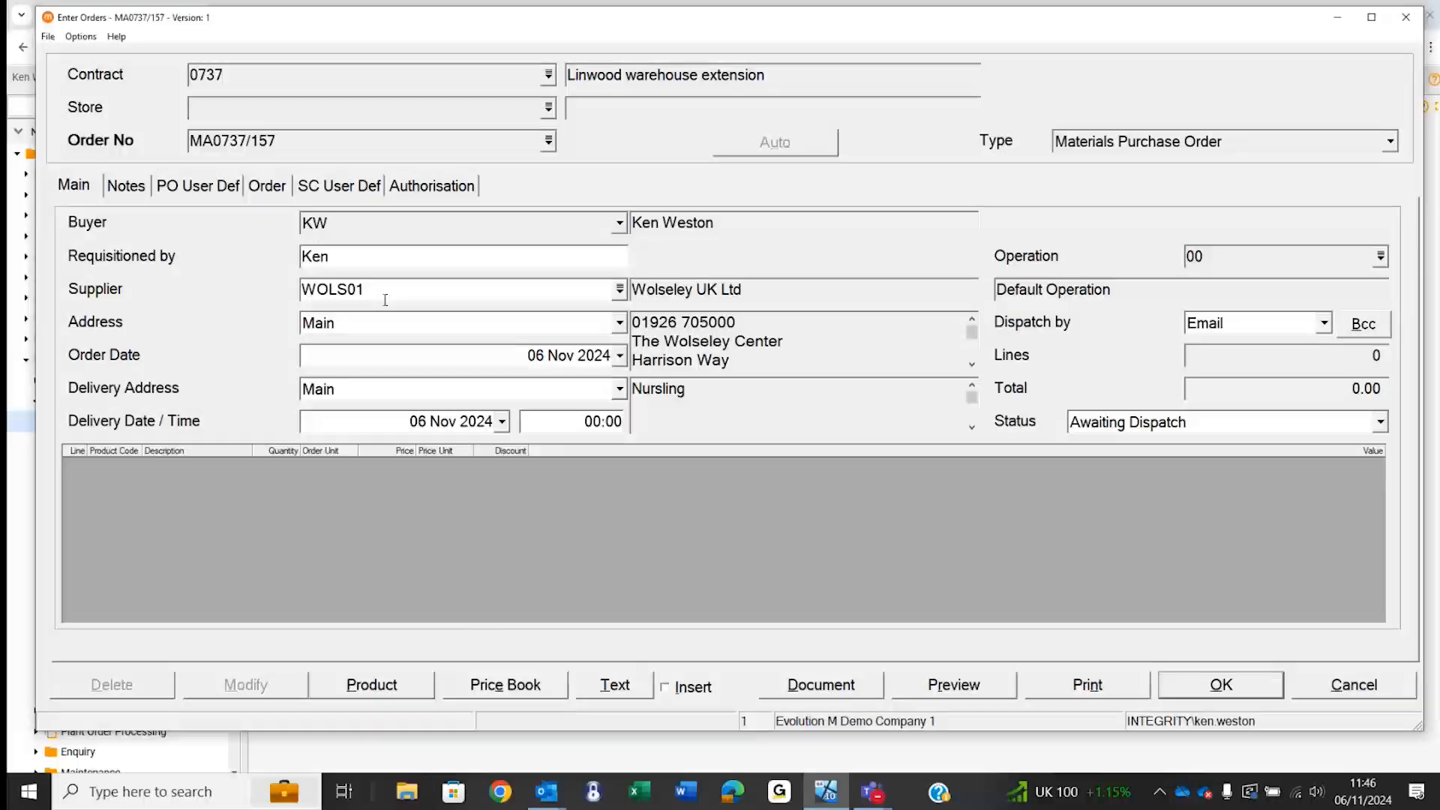
# List all the supplier's price book products and choose SCOL20, Steel Column 20Ft, with an order quantity of 5.
pyautogui.click(500, 686)
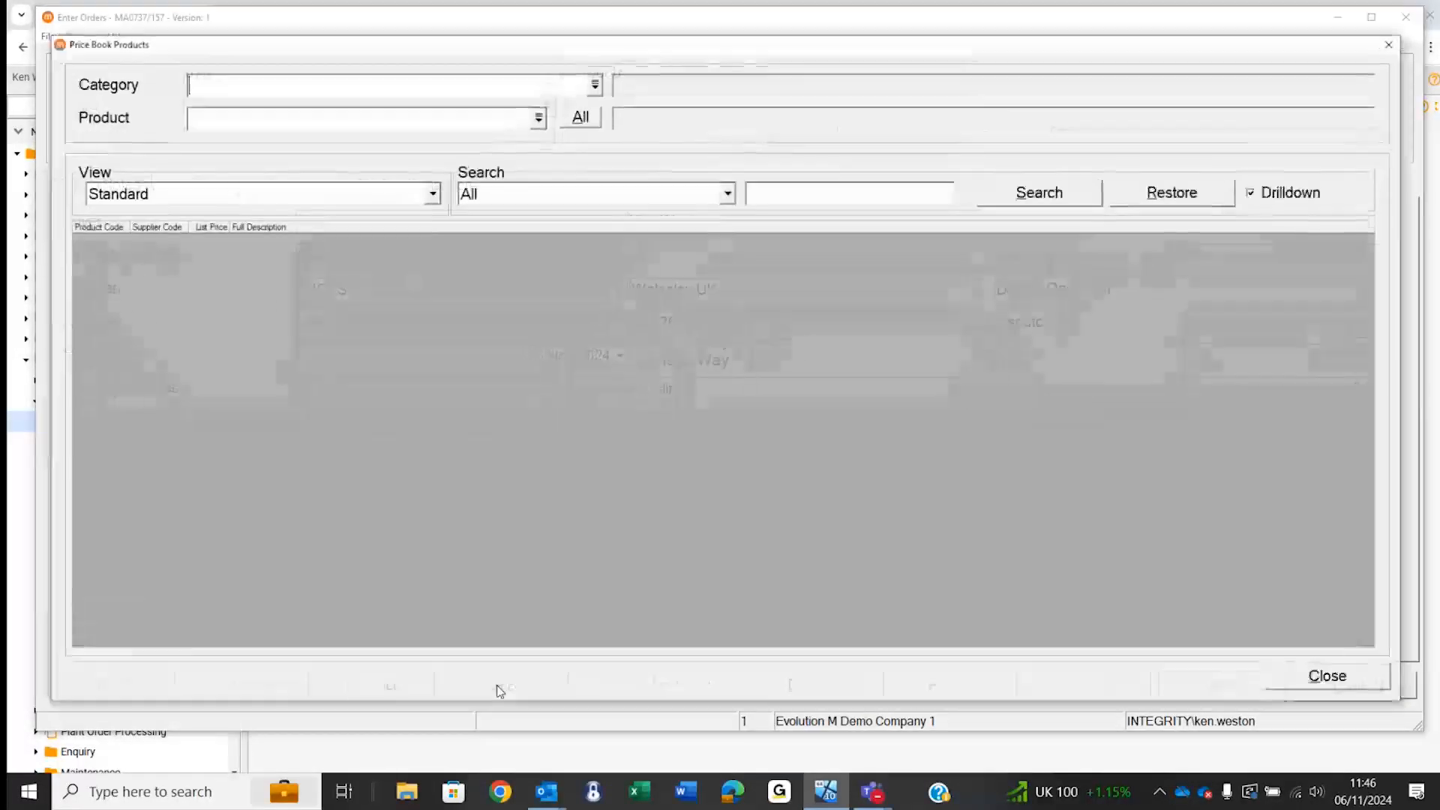
pyautogui.click(582, 117)
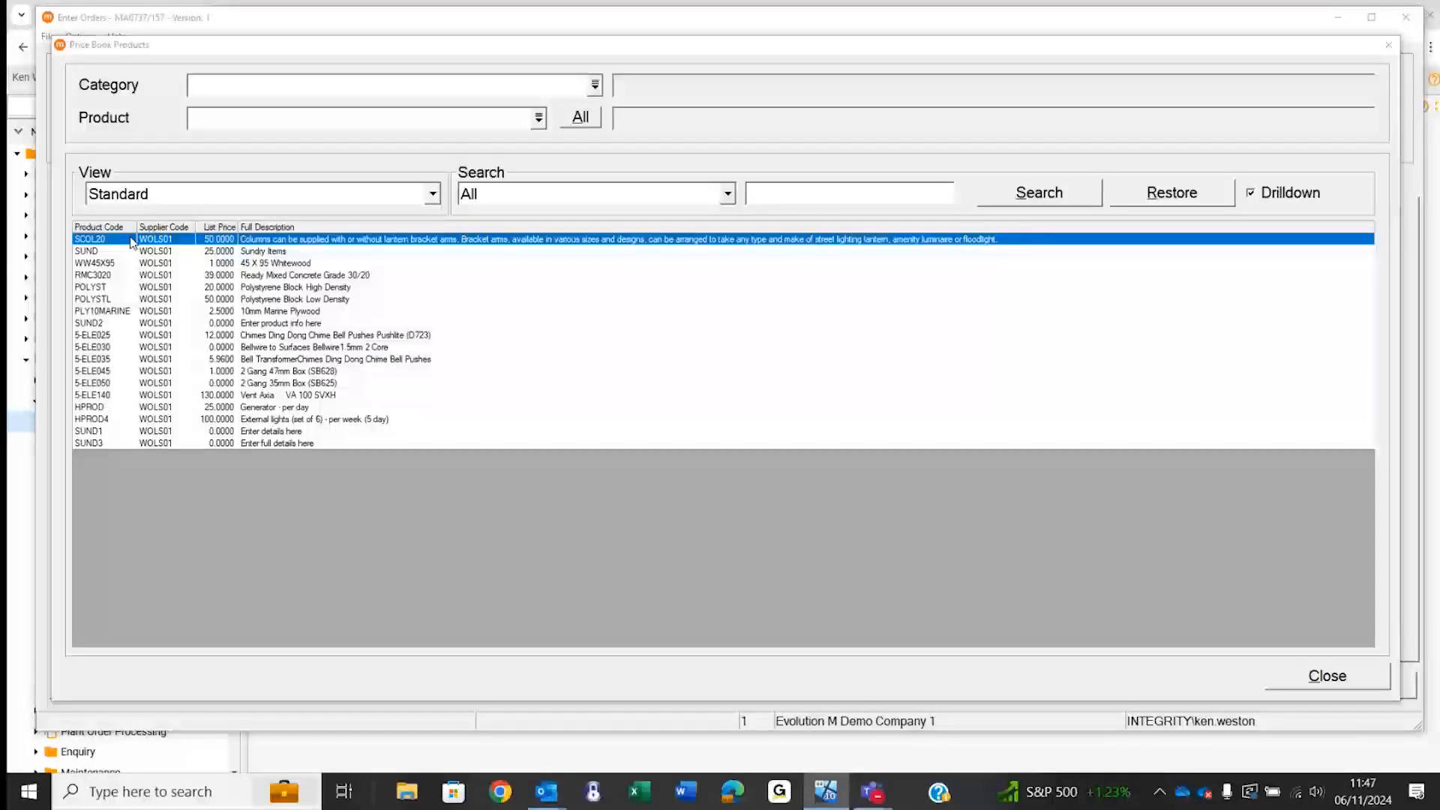
pyautogui.doubleClick(131, 239)
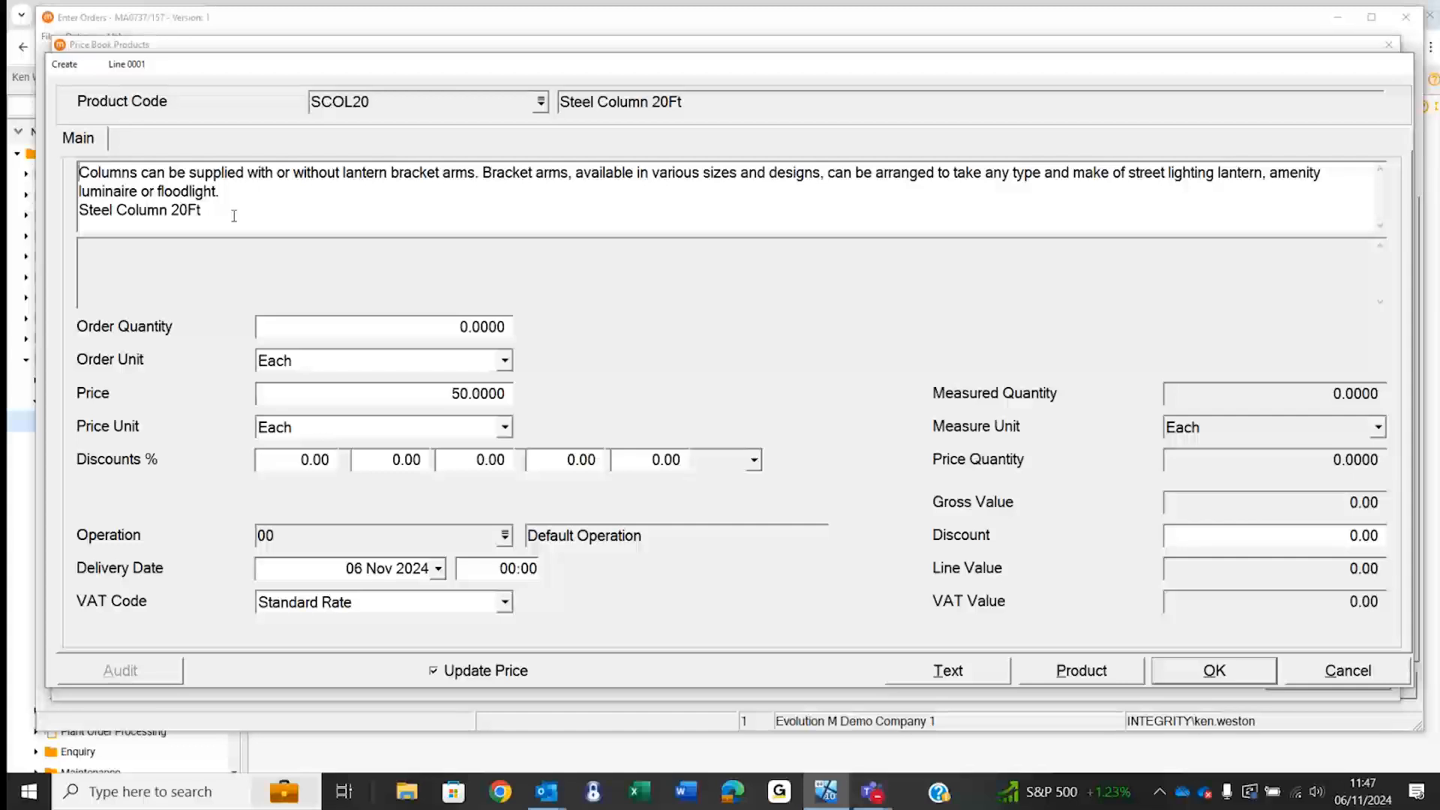
pyautogui.click(367, 330)
pyautogui.write('5')
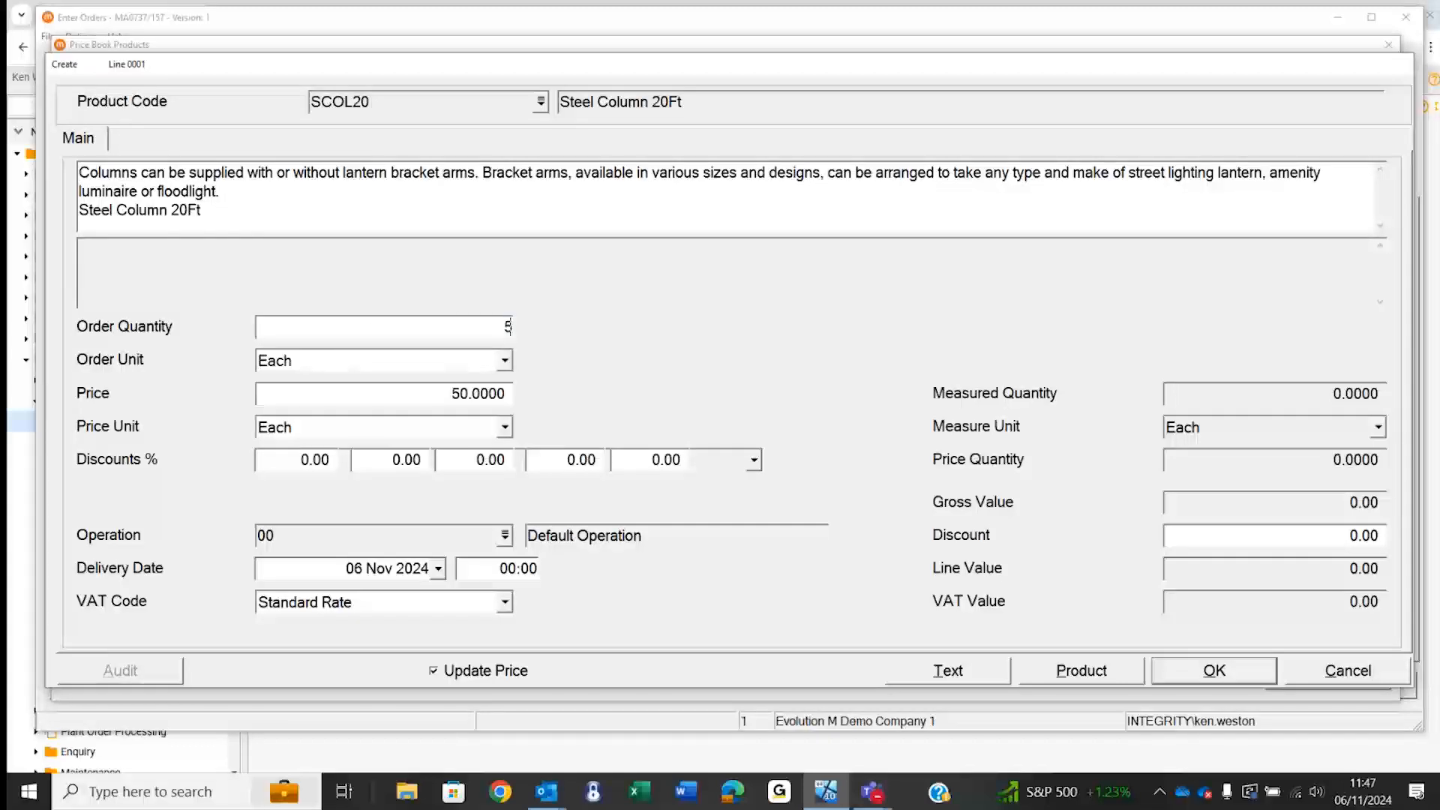
pyautogui.press('Tab')
# Set the steel column's price to 60 and save the line, returning to the price book for another product.
pyautogui.press('Tab')
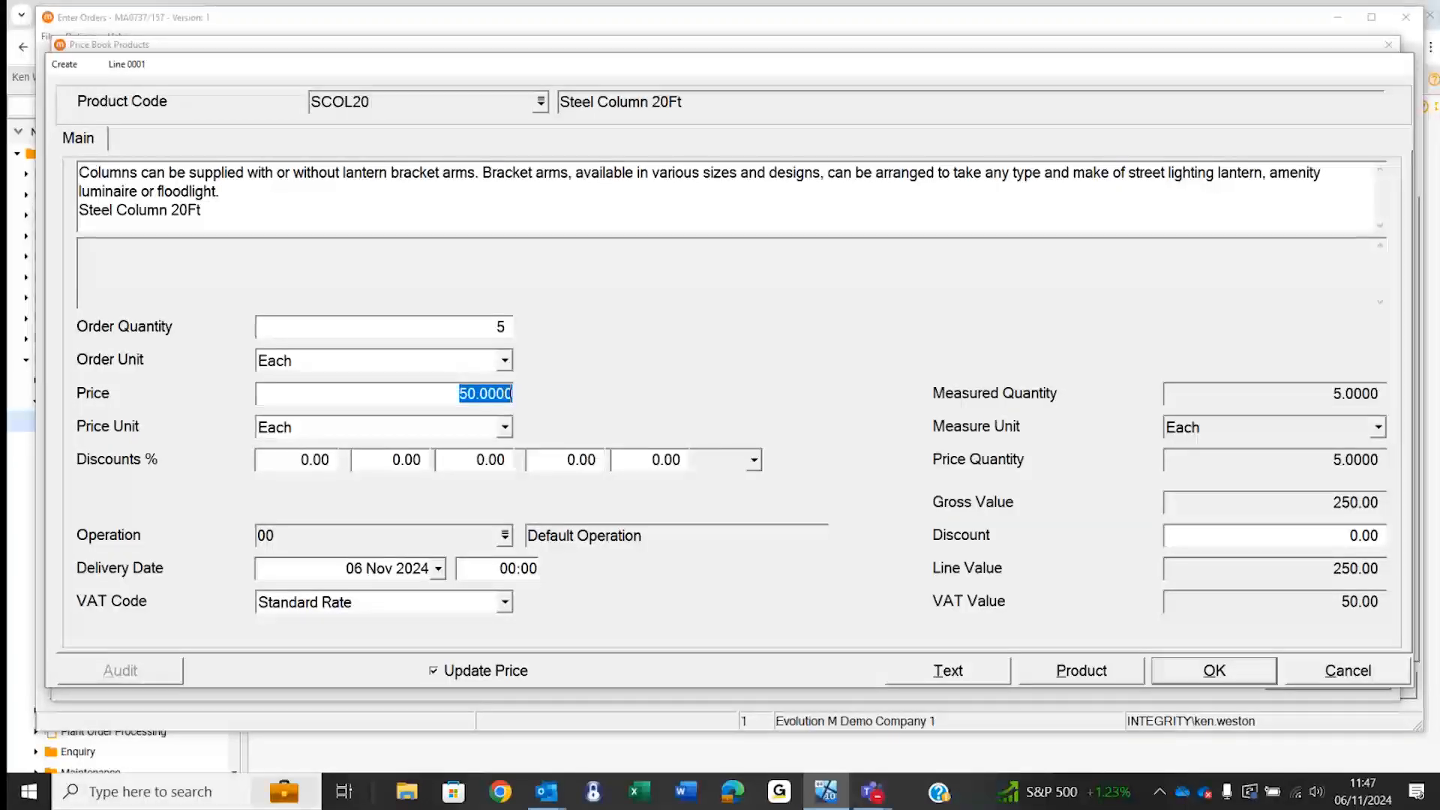
pyautogui.write('60')
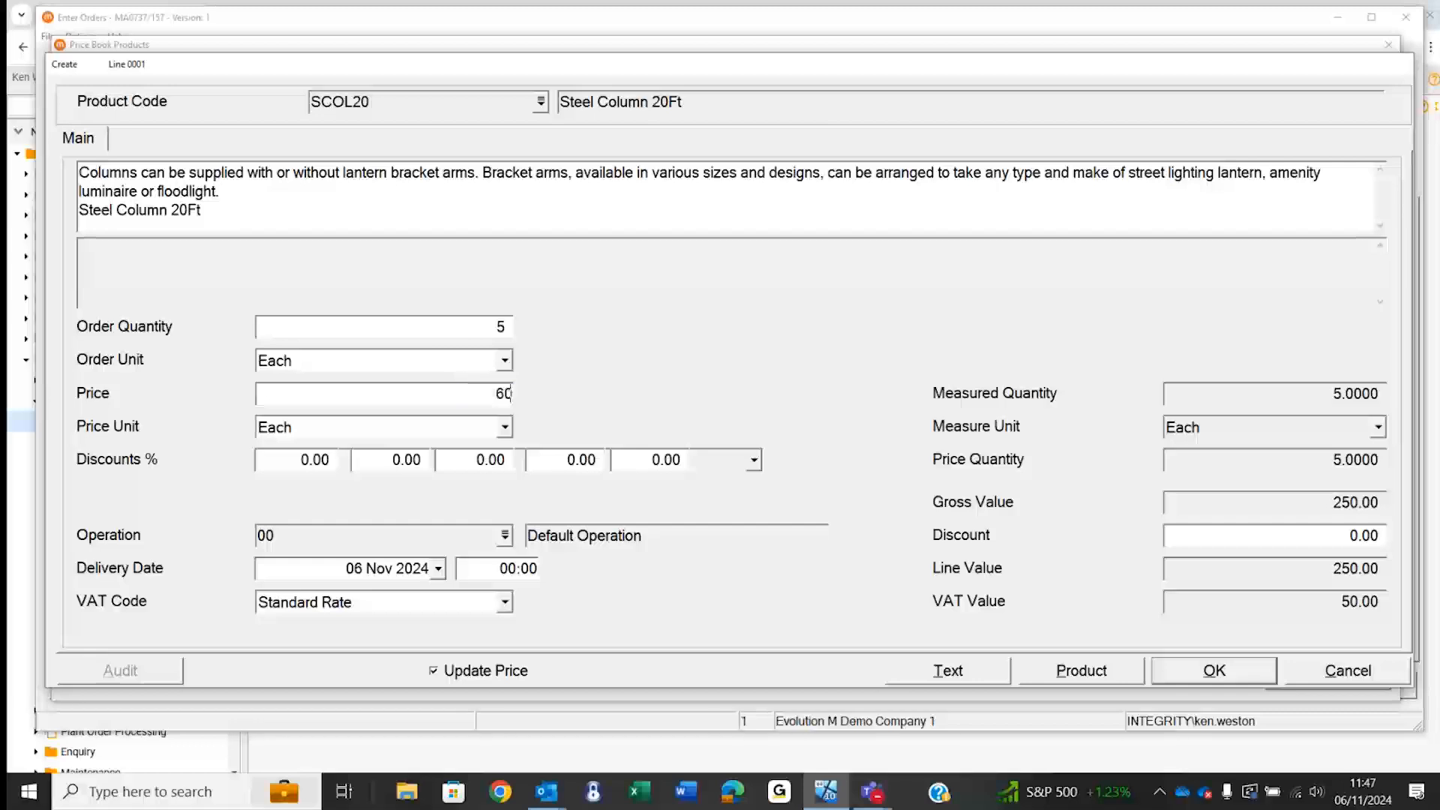
pyautogui.press('Tab')
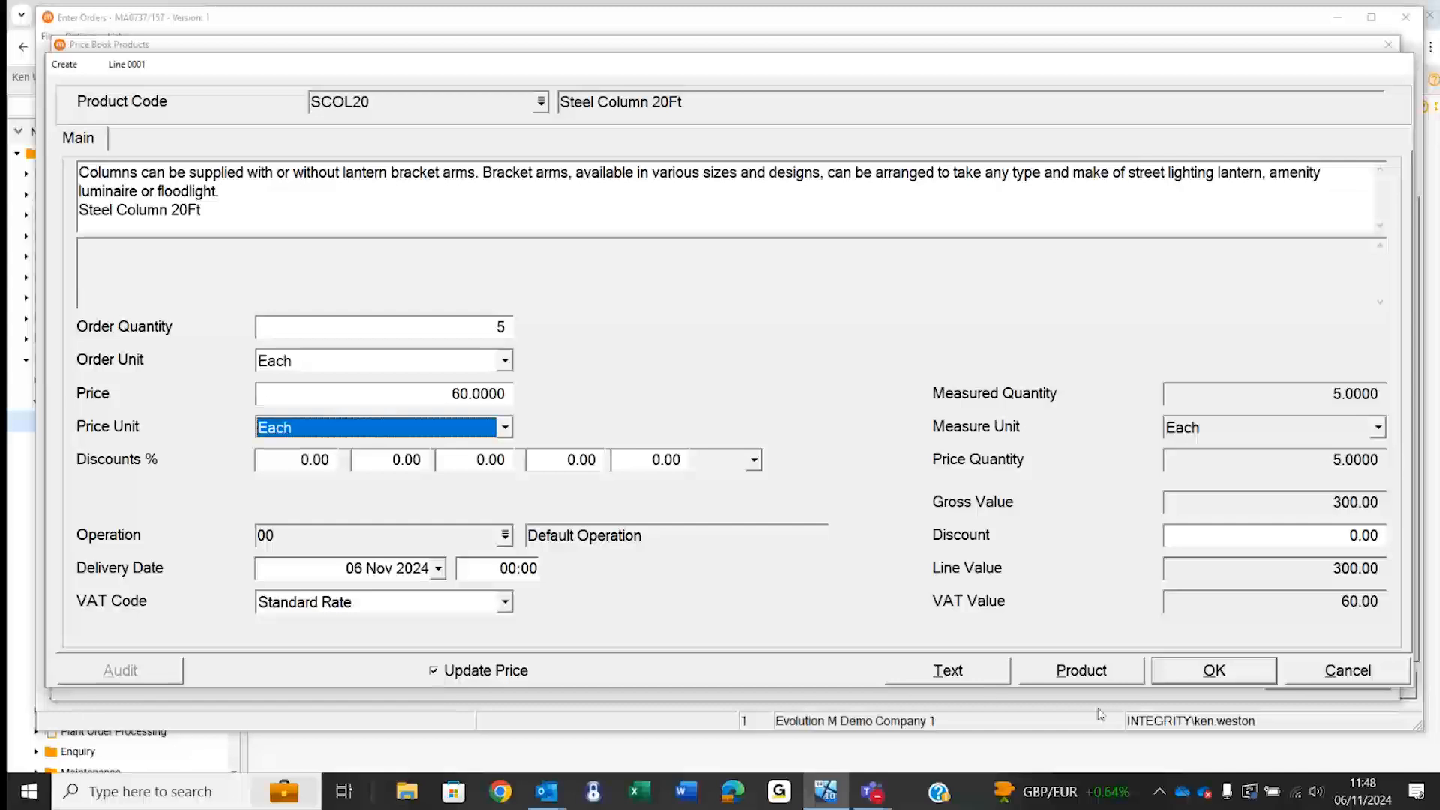
pyautogui.click(1080, 671)
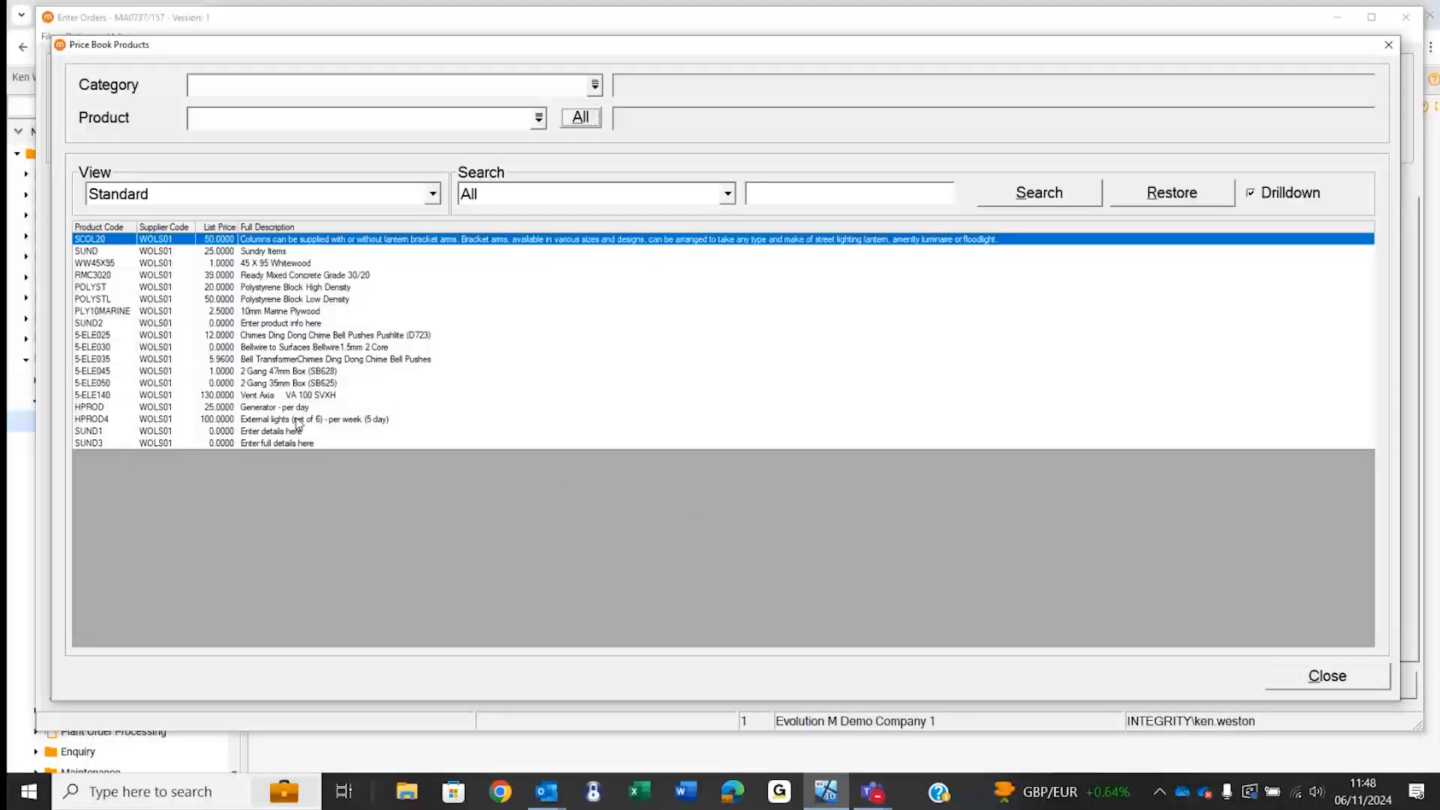
# Add product 5-ELE025, Chimes Ding Dong, with an order quantity of 5 and close the price book.
pyautogui.doubleClick(97, 336)
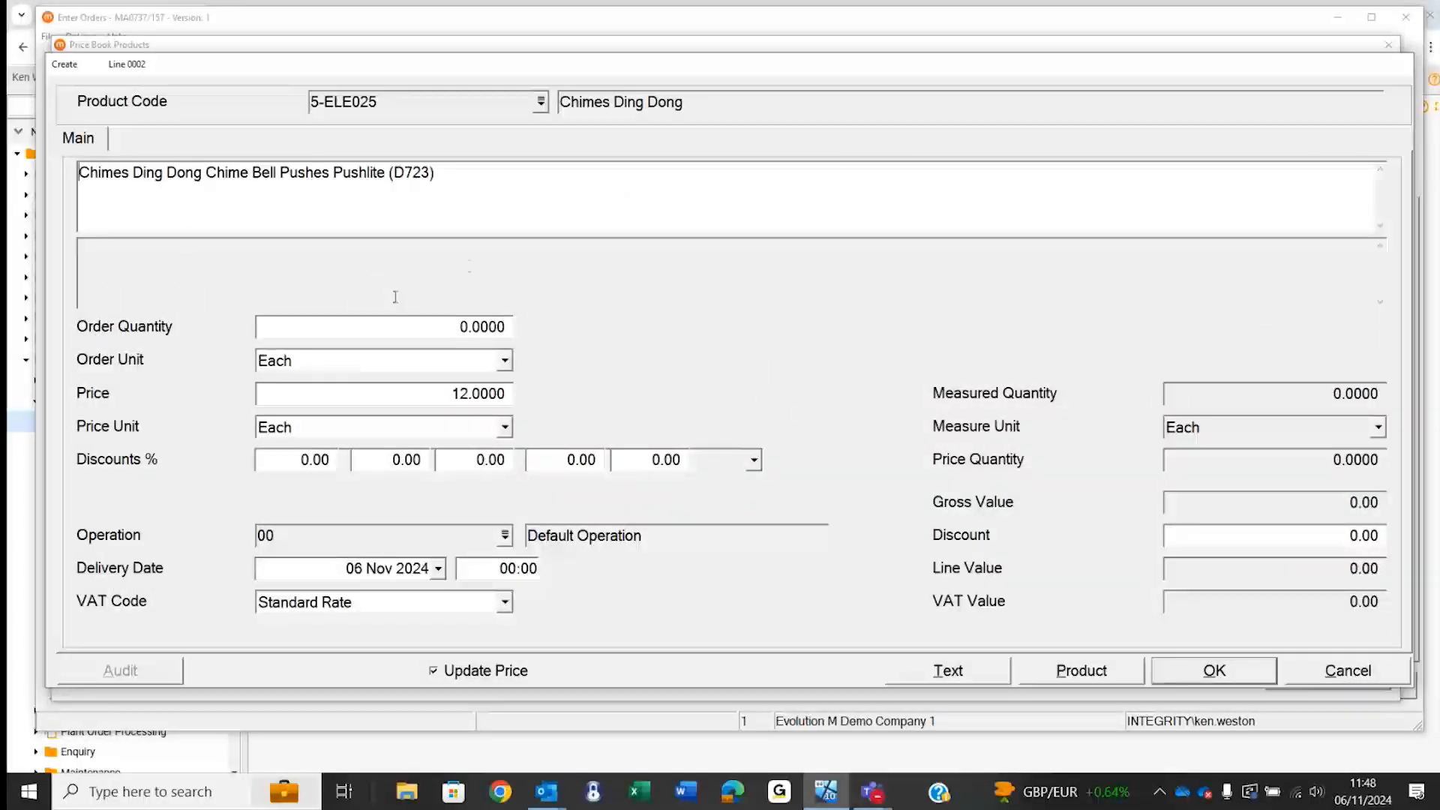
pyautogui.press('Tab')
pyautogui.write('5')
pyautogui.press('Tab')
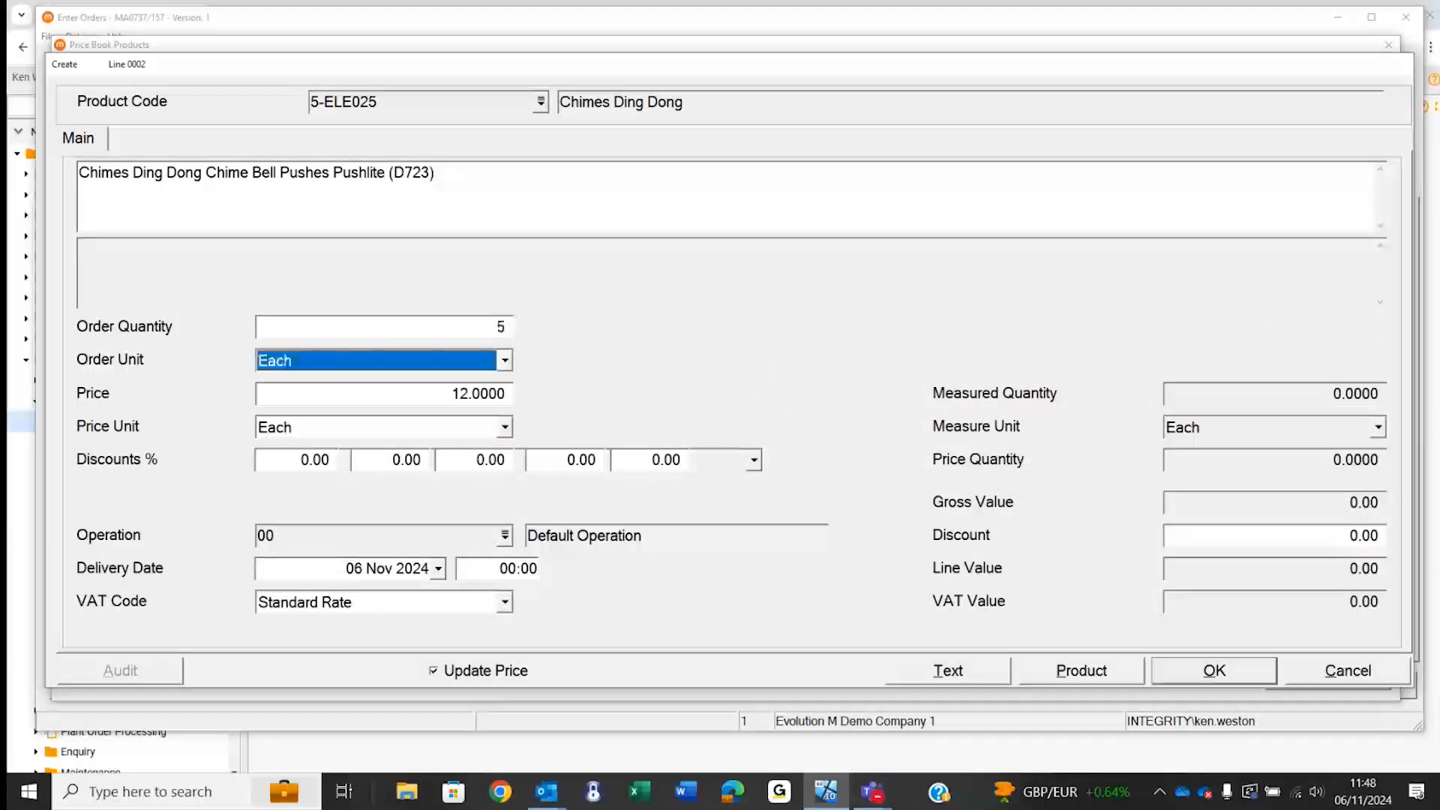
pyautogui.click(1219, 664)
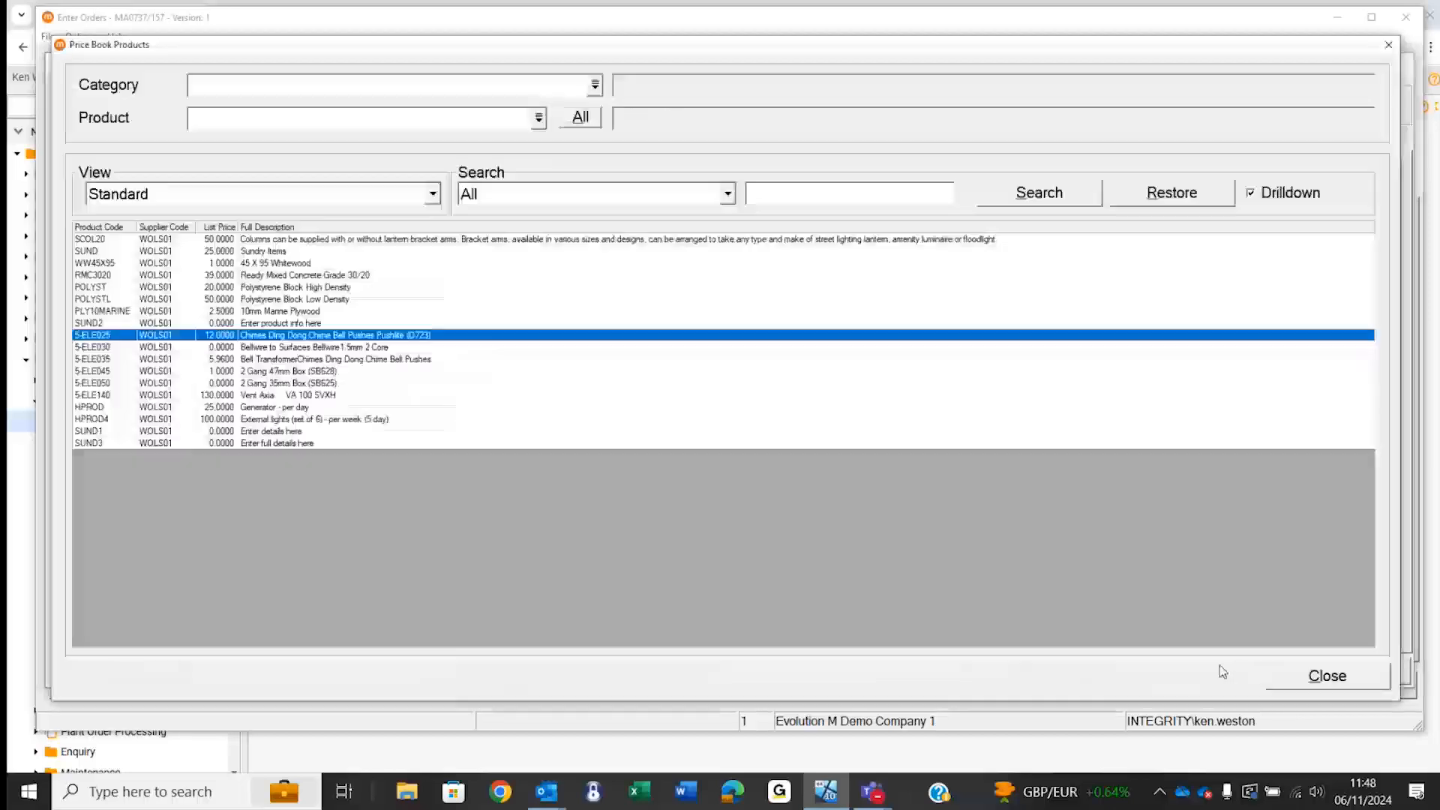
pyautogui.click(1311, 678)
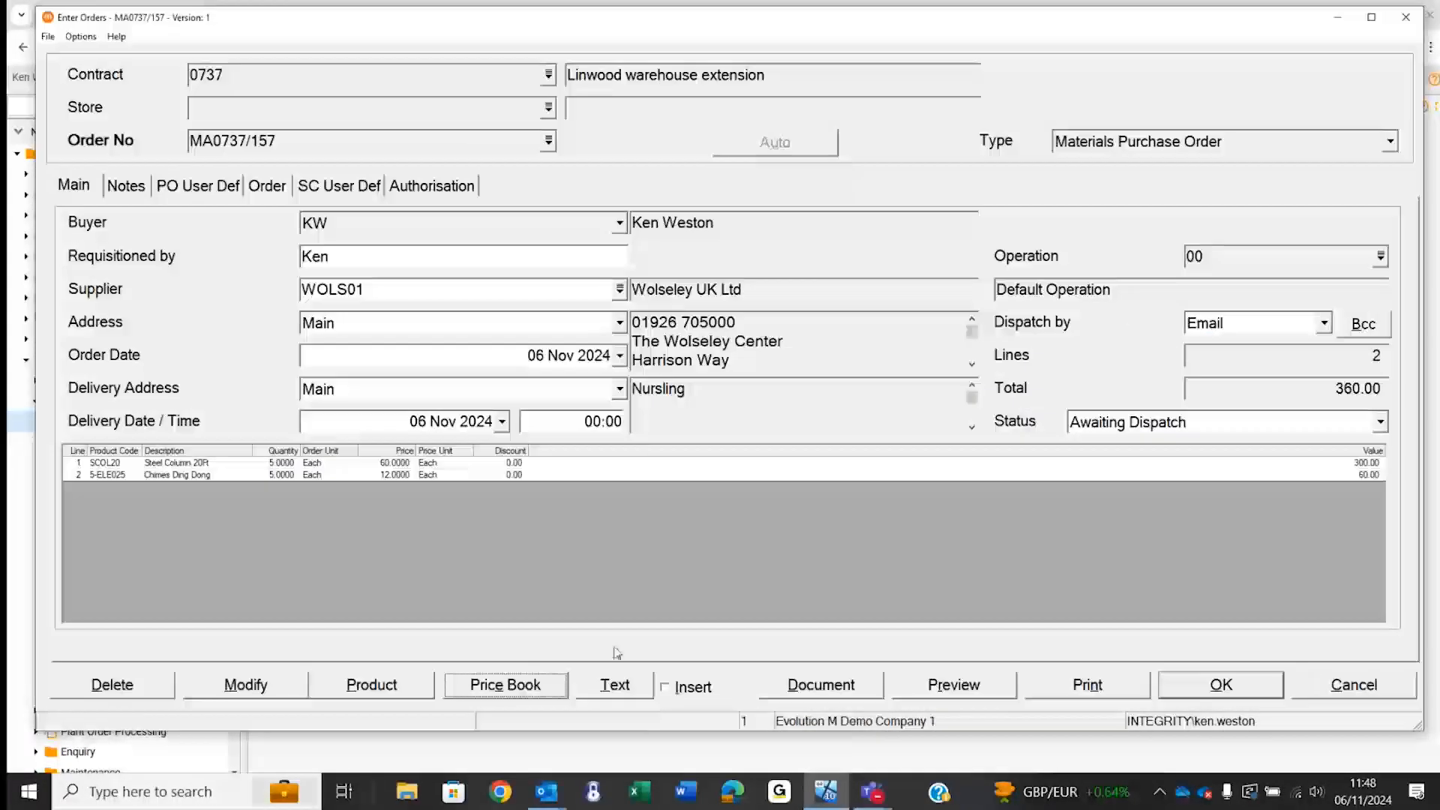
# Start a product line outside the price book and look through the categories in the advanced product search.
pyautogui.click(360, 684)
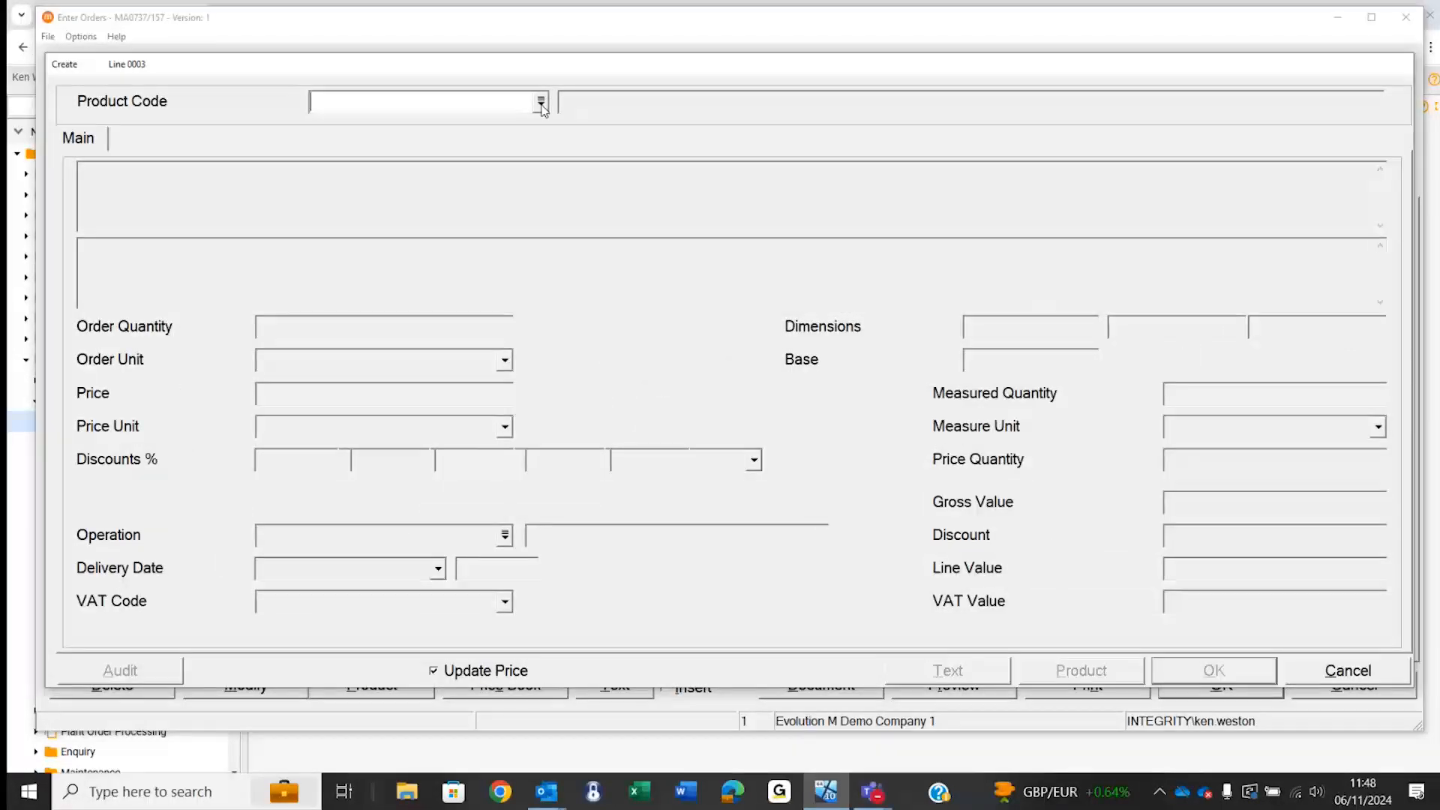
pyautogui.click(541, 102)
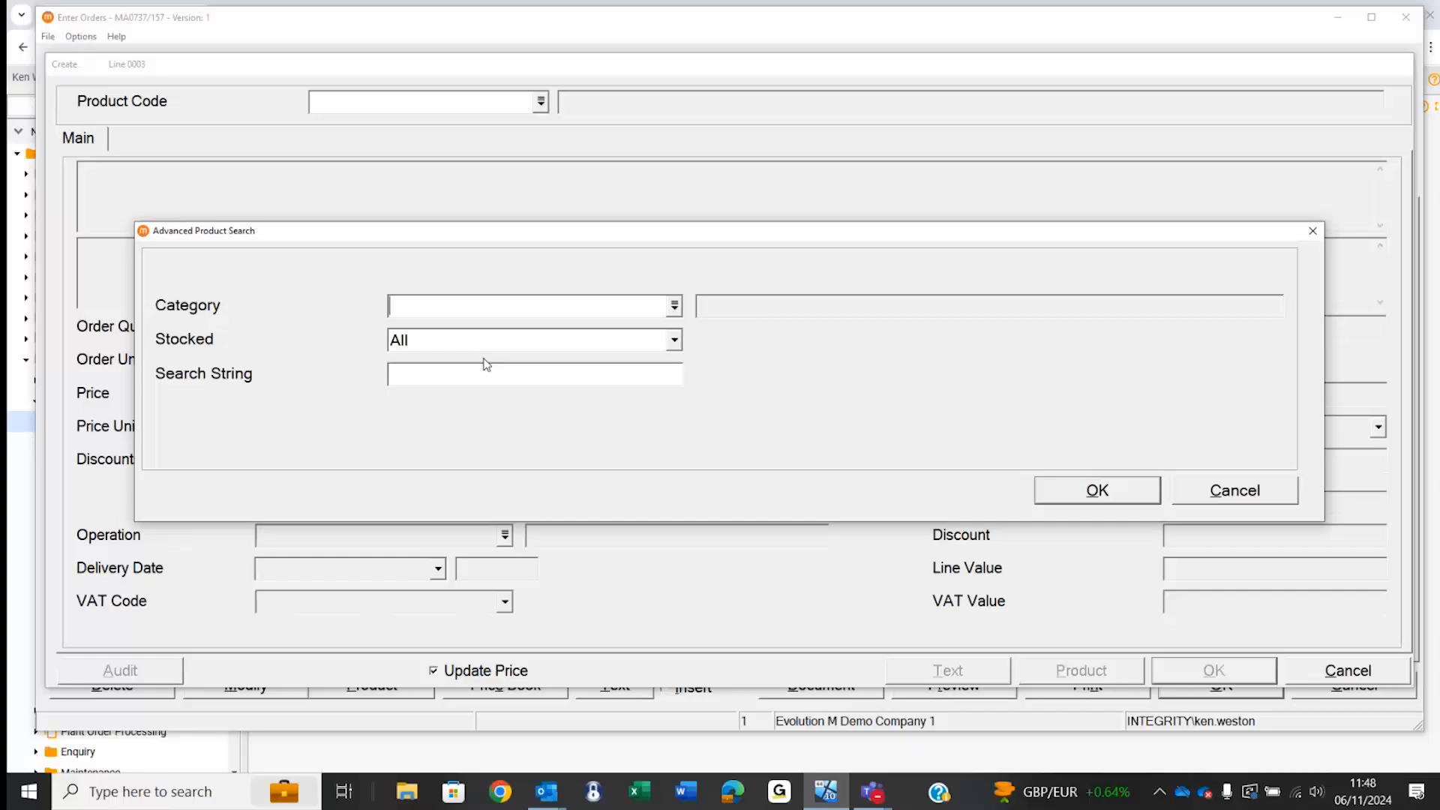
pyautogui.click(677, 307)
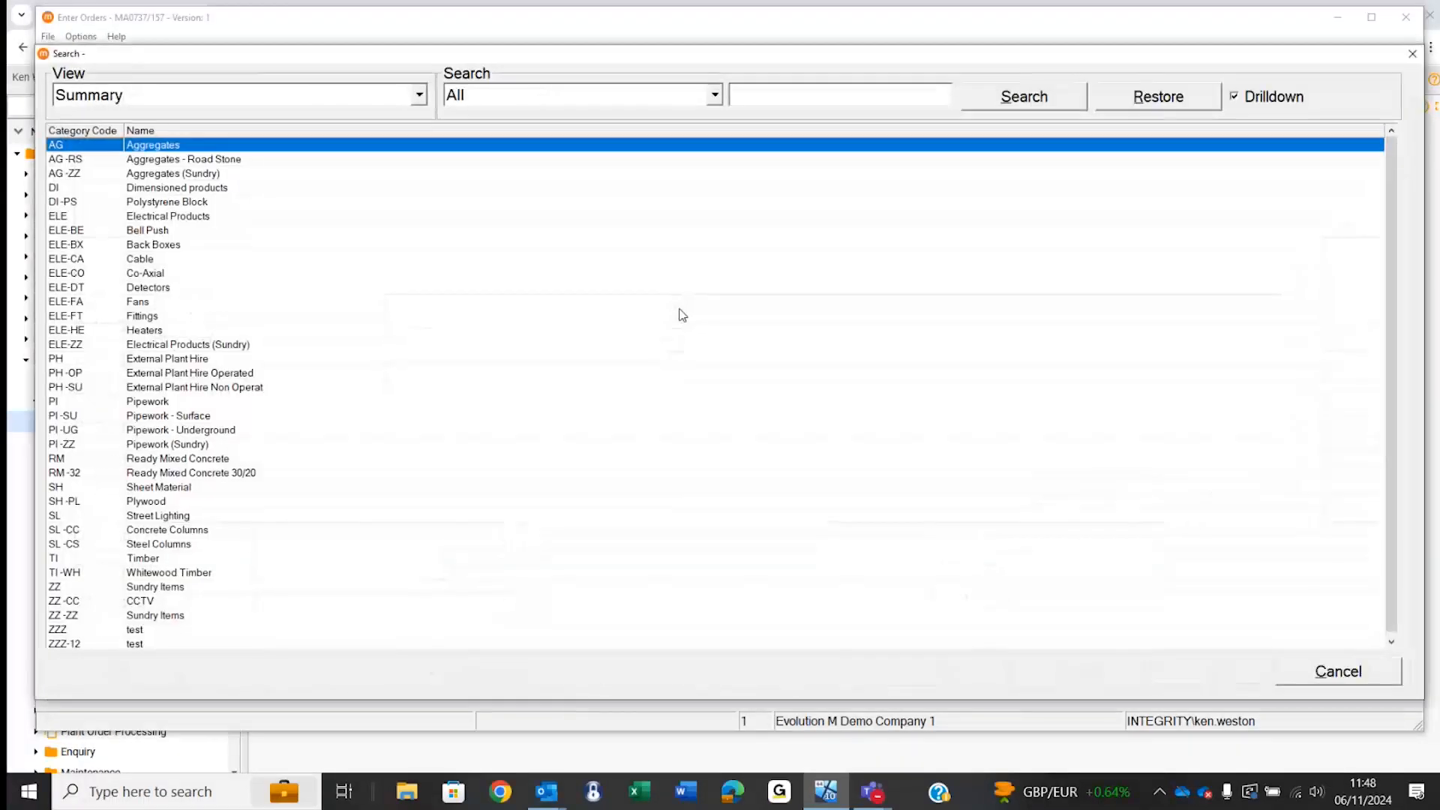
pyautogui.click(1334, 672)
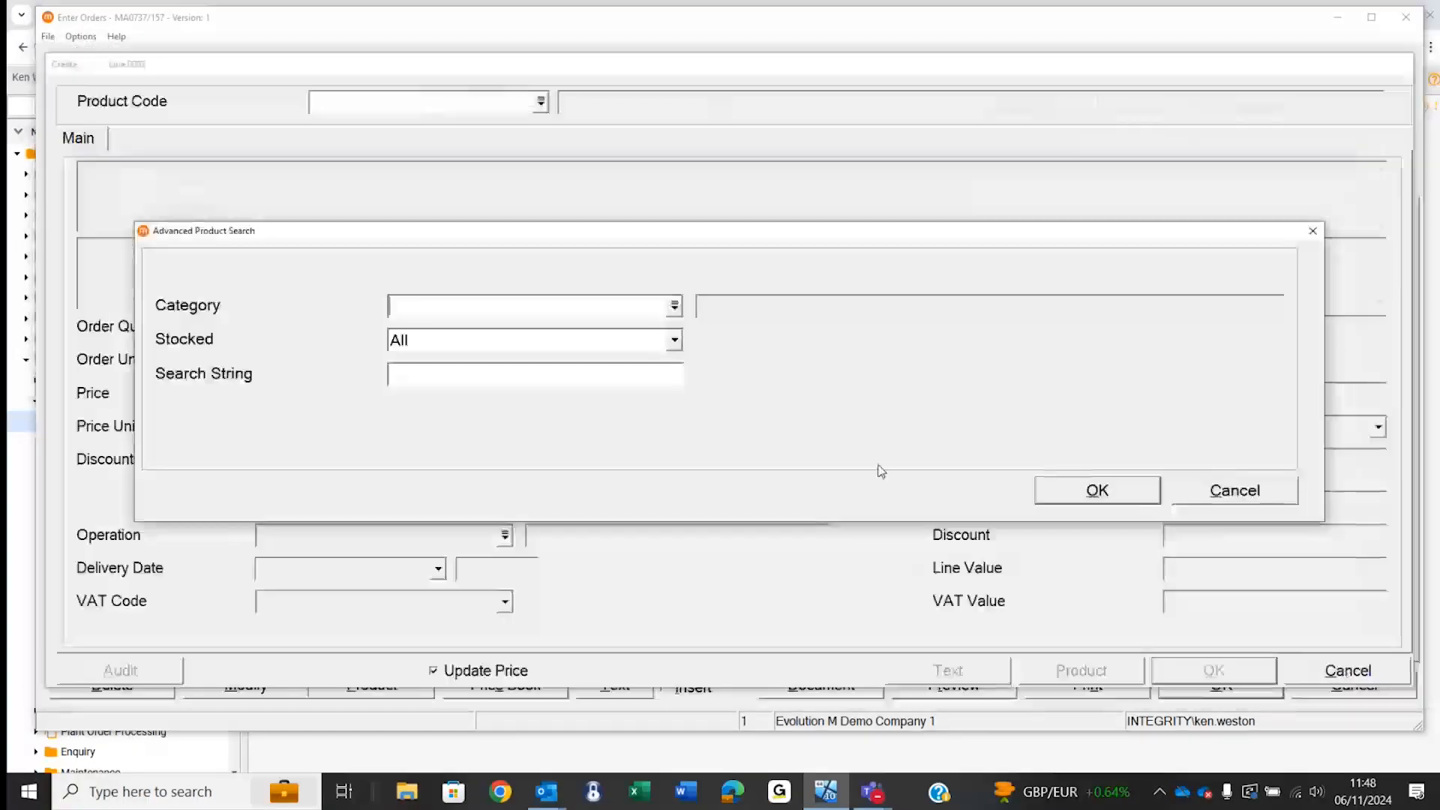
# Search the products with the wildcard string "*gang*".
pyautogui.click(550, 376)
pyautogui.write('8gang')
pyautogui.press('BackSpace')
pyautogui.press('BackSpace')
pyautogui.press('BackSpace')
pyautogui.press('BackSpace')
pyautogui.press('BackSpace')
pyautogui.write('*')
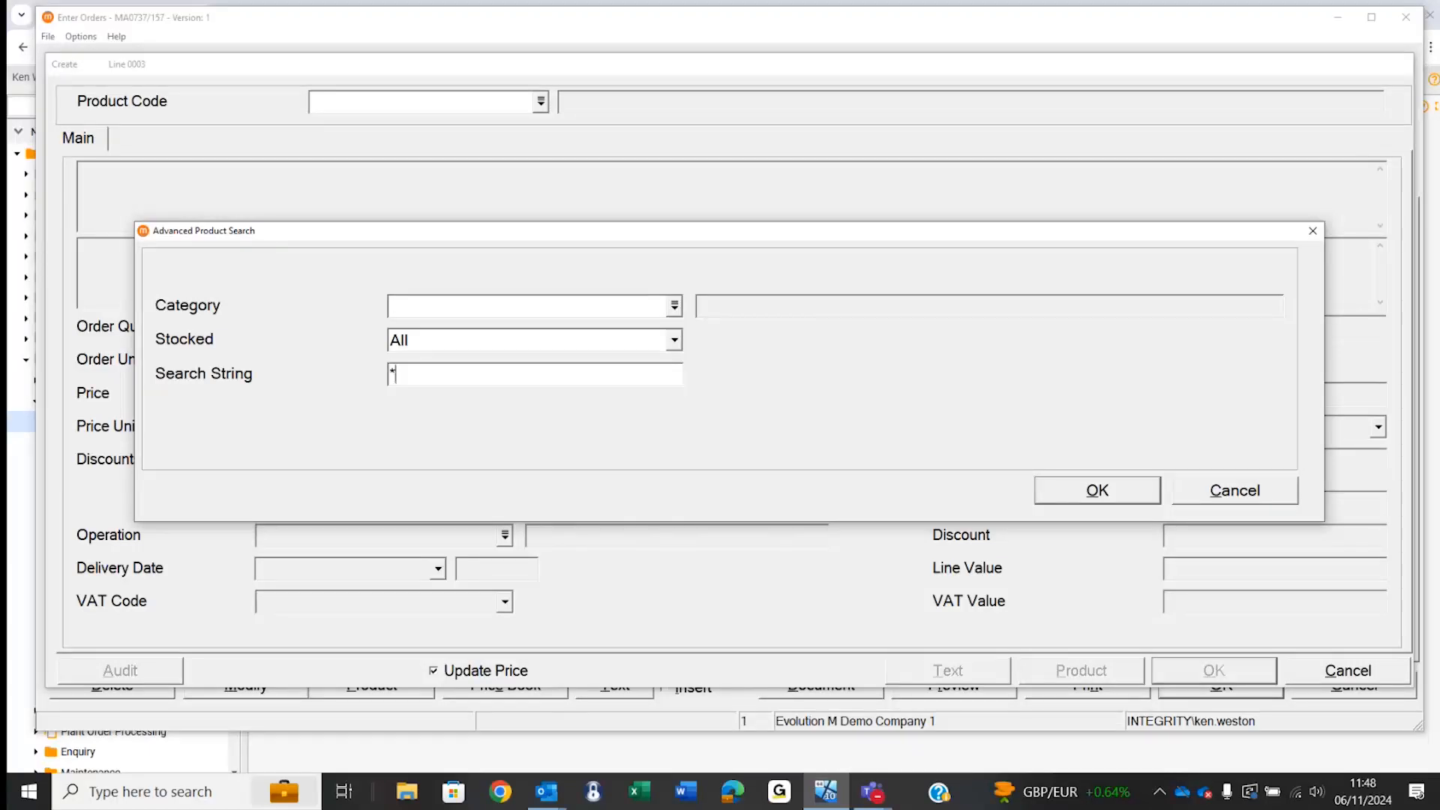
pyautogui.write('gang*')
pyautogui.click(1059, 488)
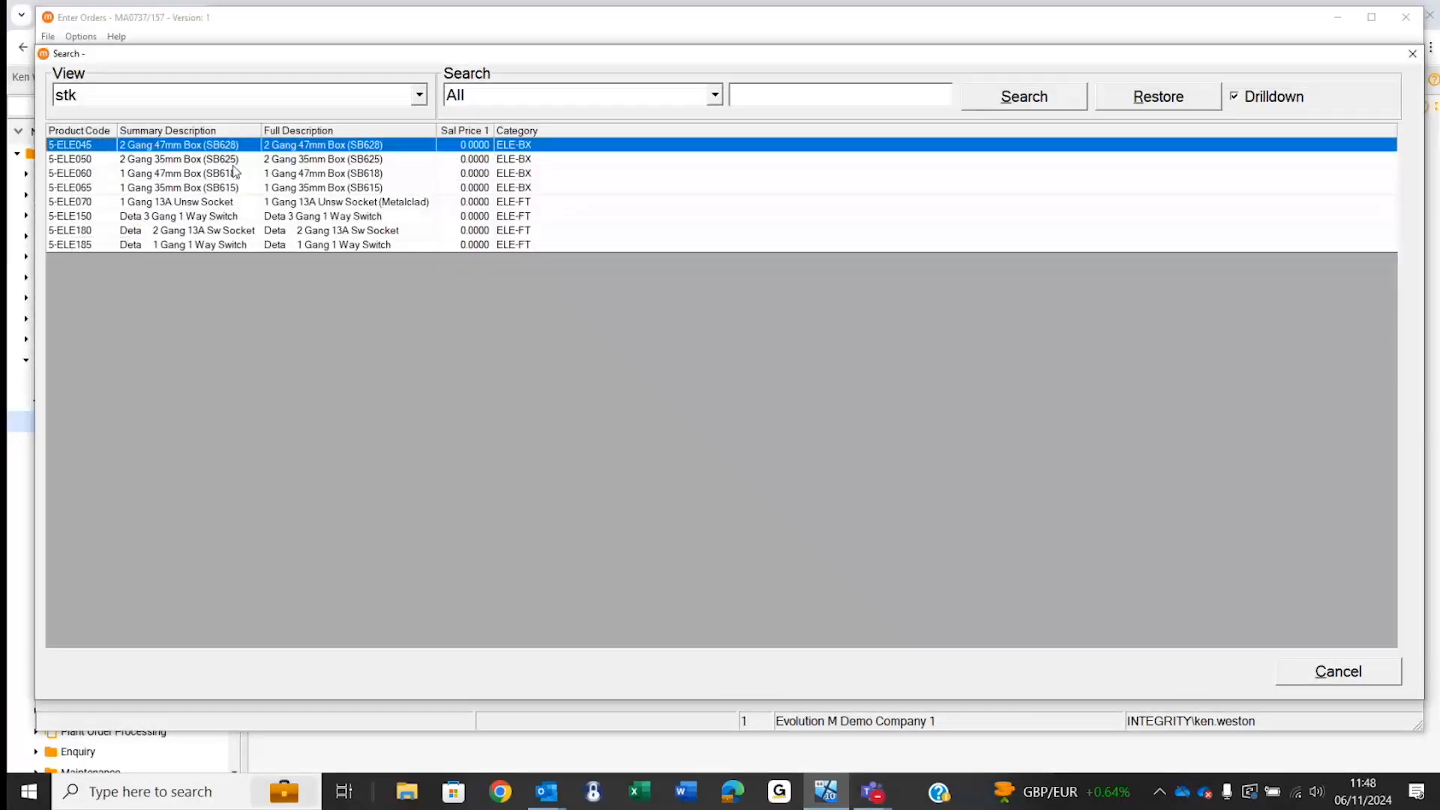
# Add product 5-ELE050, 2 Gang 35mm Box (SB625), with an order quantity of 5 and save the line.
pyautogui.doubleClick(222, 164)
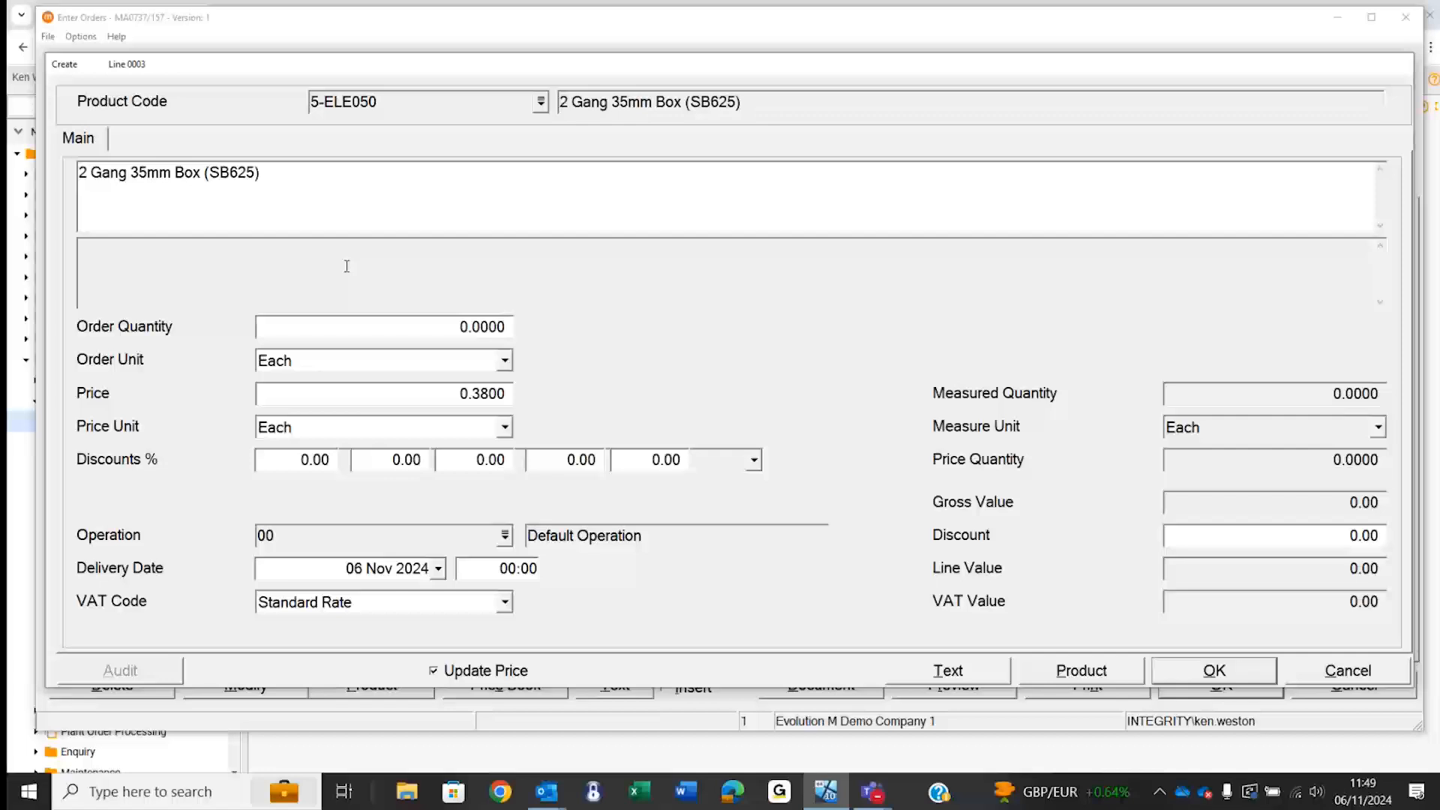
pyautogui.click(370, 327)
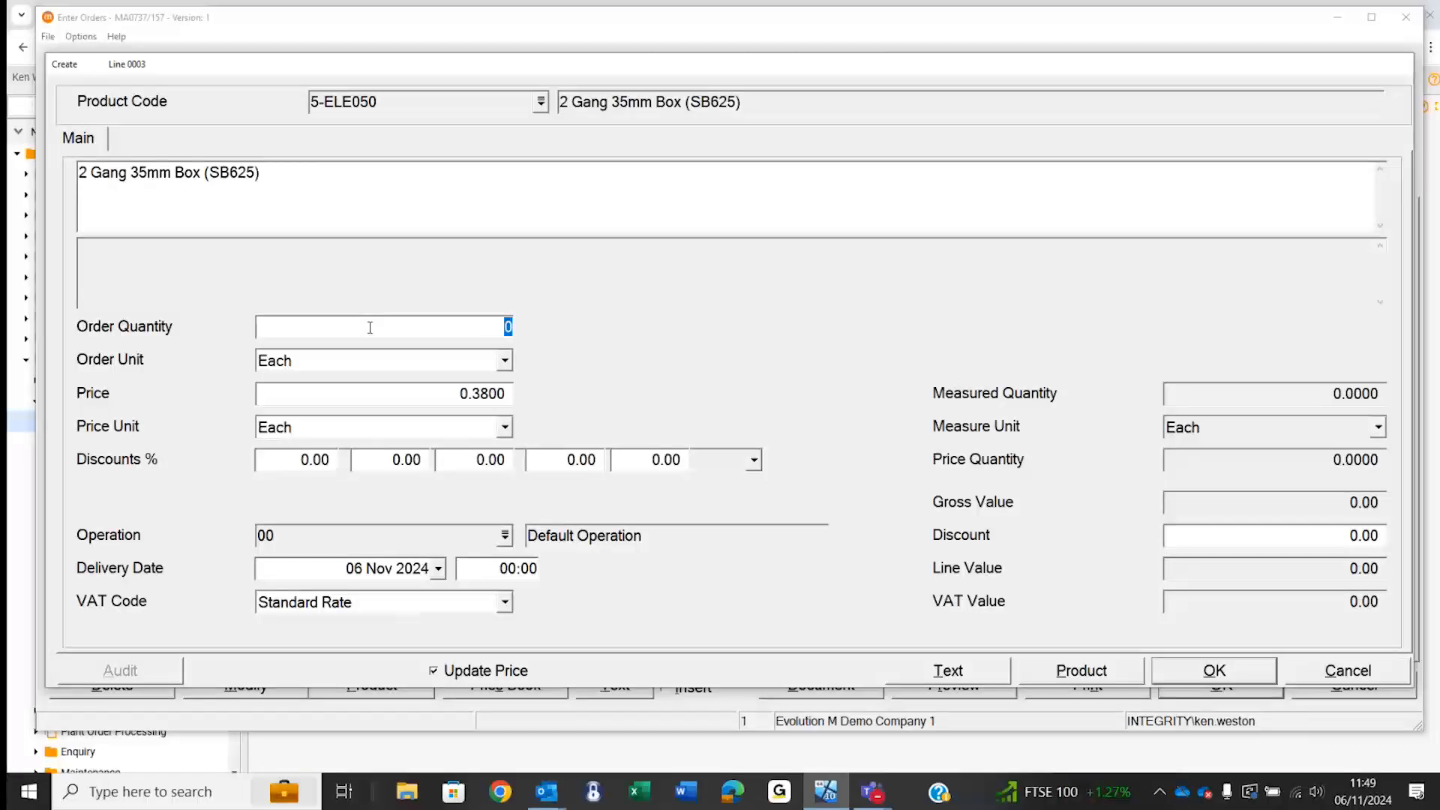
pyautogui.write('5')
pyautogui.press('Tab')
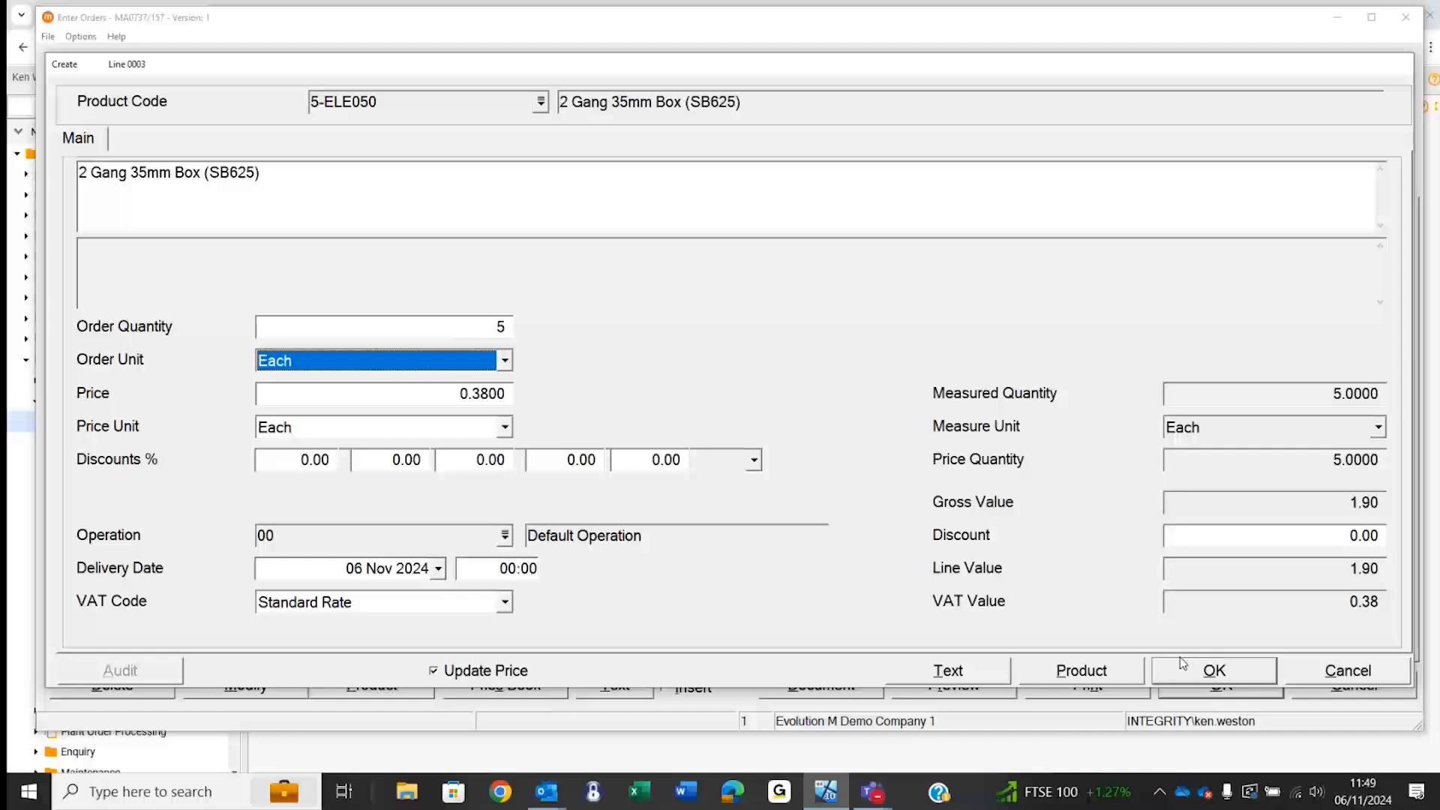
pyautogui.click(1196, 679)
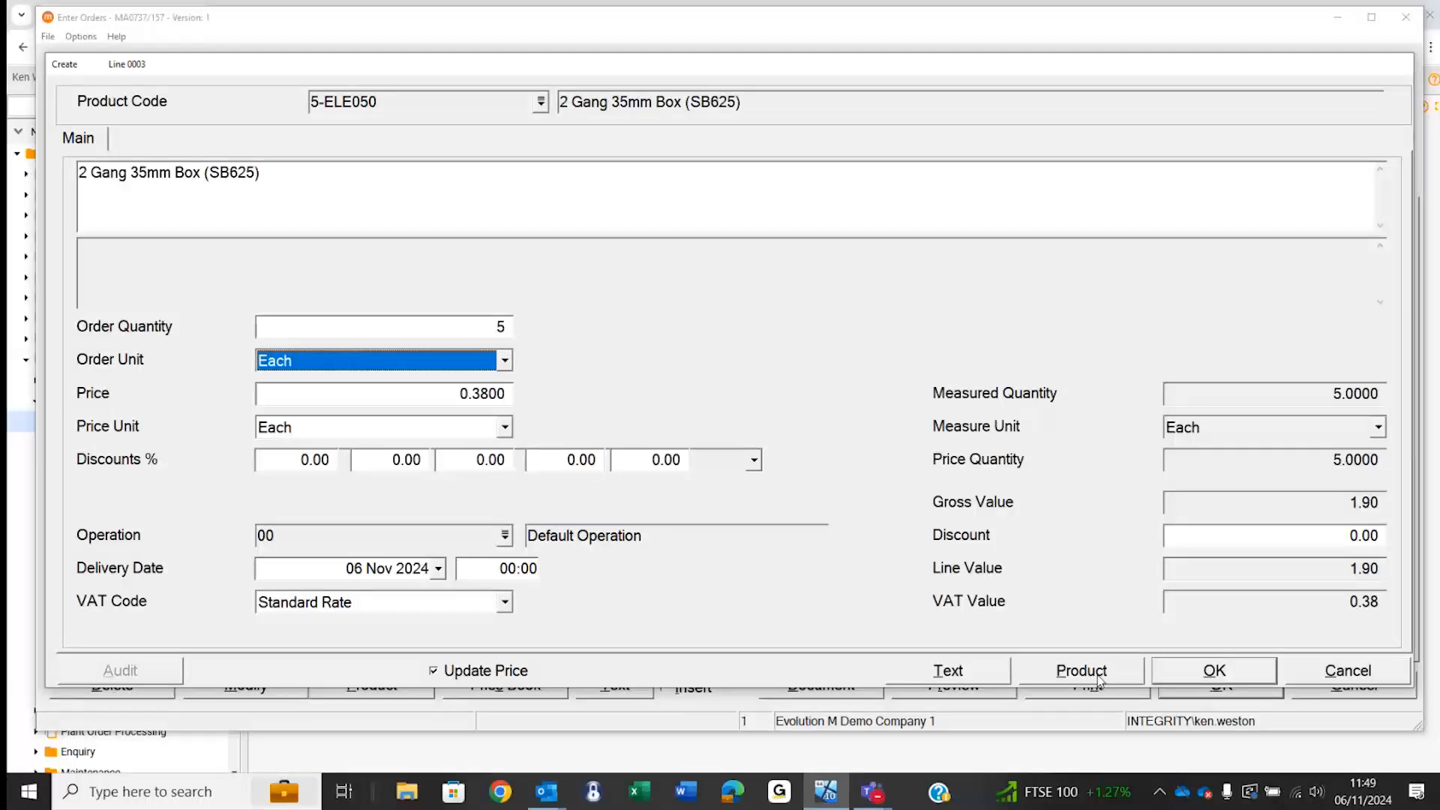
# Search the products for "S" and choose SUND1, Sundry Aggregates, for a new order line.
pyautogui.write('S')
pyautogui.press('Tab')
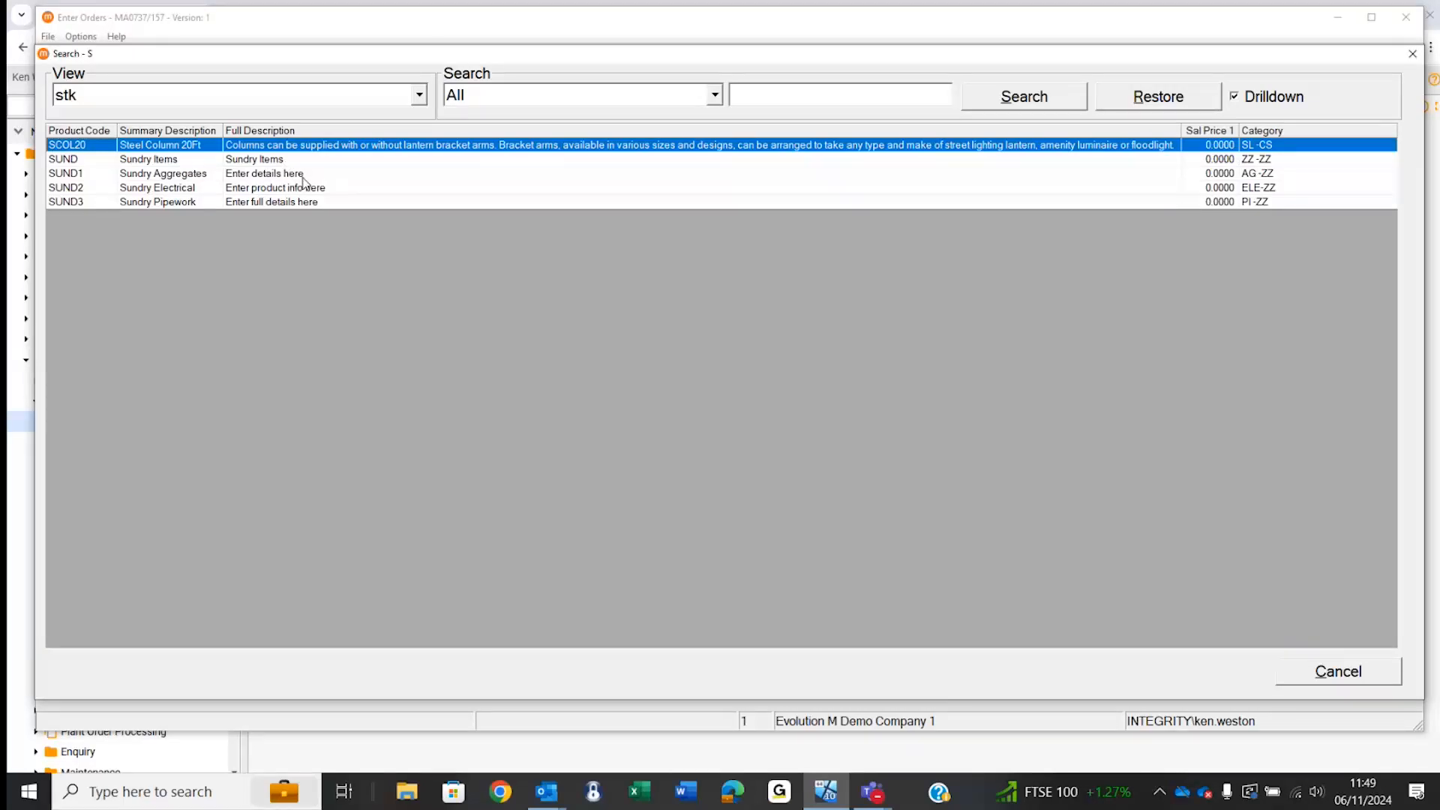
pyautogui.click(213, 175)
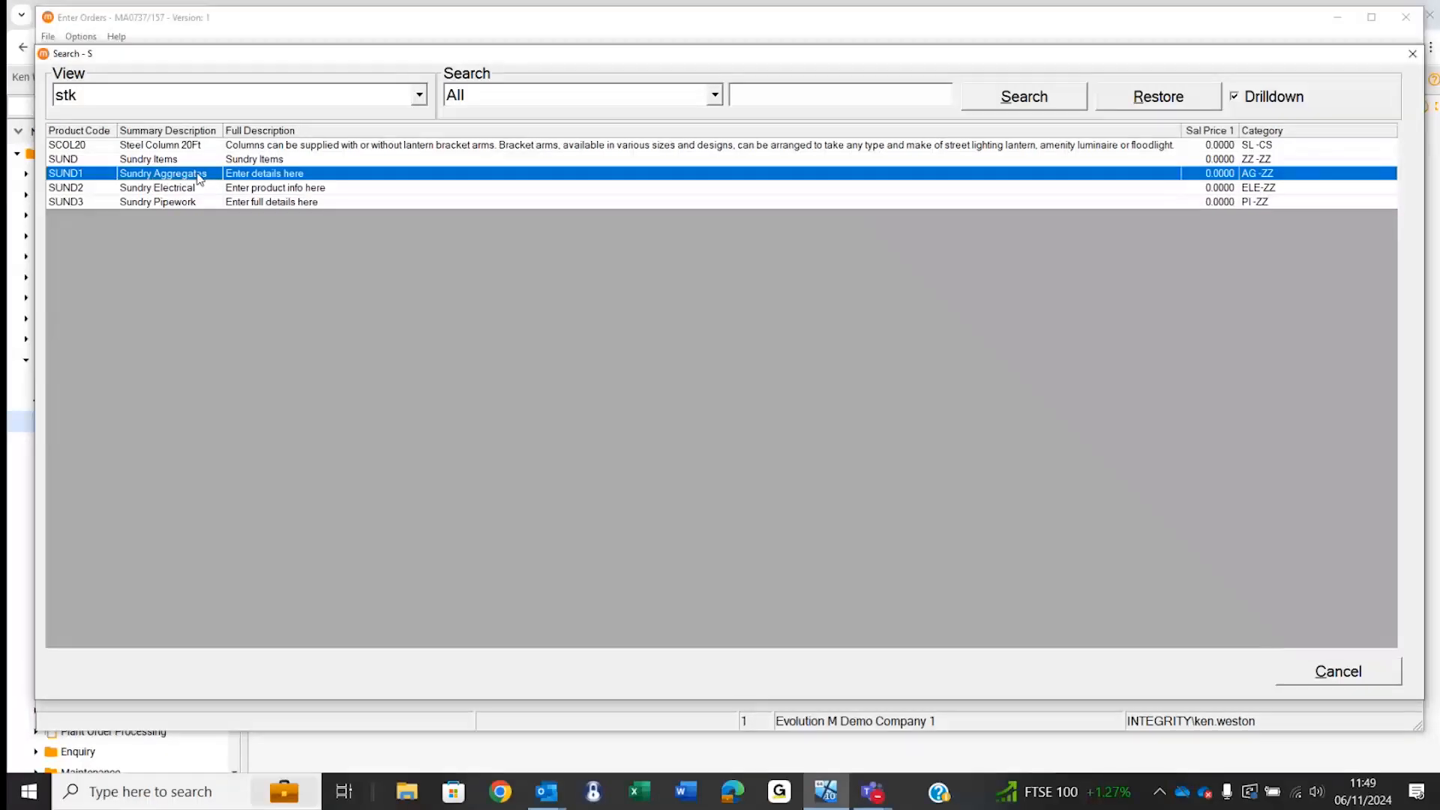
pyautogui.doubleClick(199, 179)
pyautogui.moveTo(194, 174); pyautogui.dragTo(41, 156)
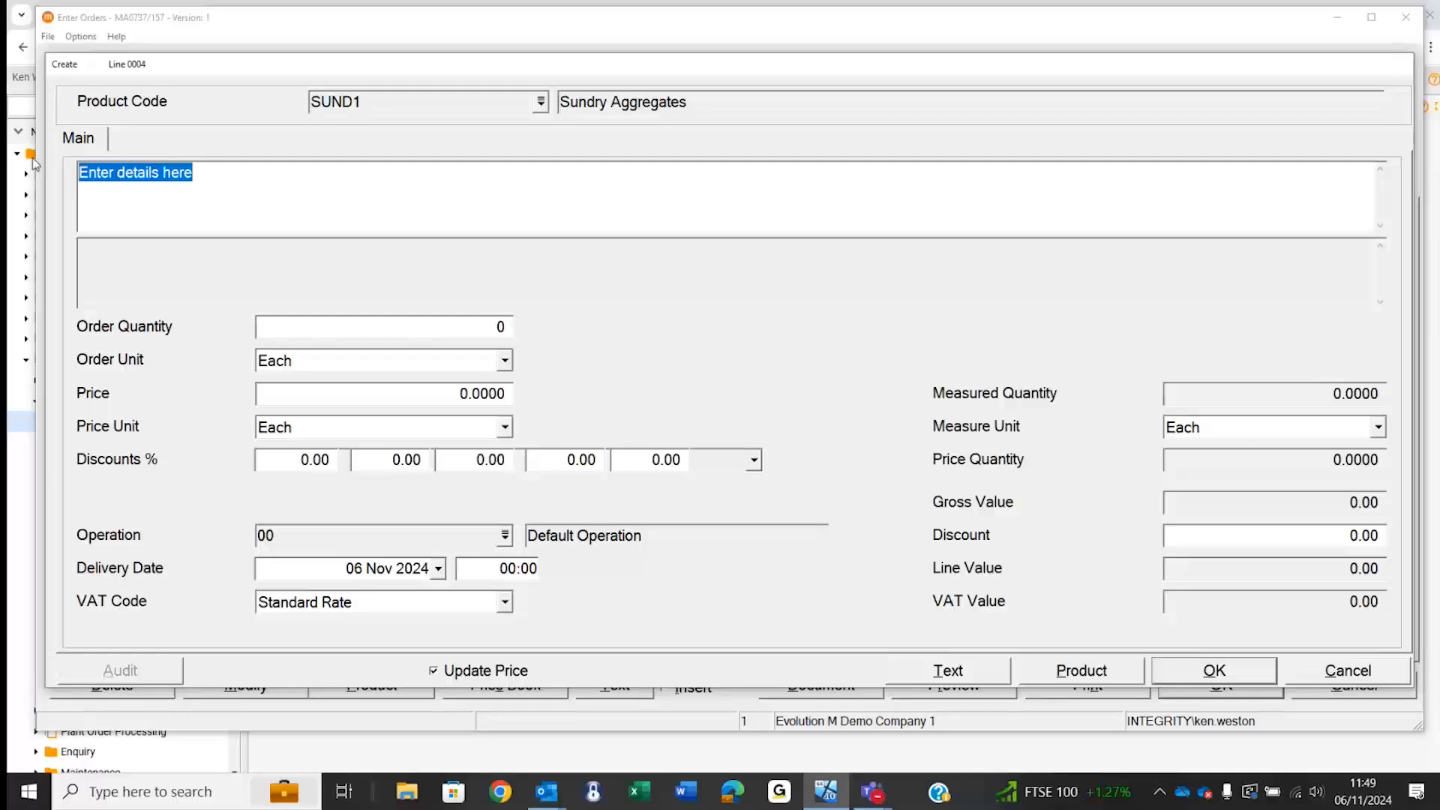
# Give the Sundry Aggregates line an order quantity of 5 and a price of 10, and save it.
pyautogui.click(356, 330)
pyautogui.write('5')
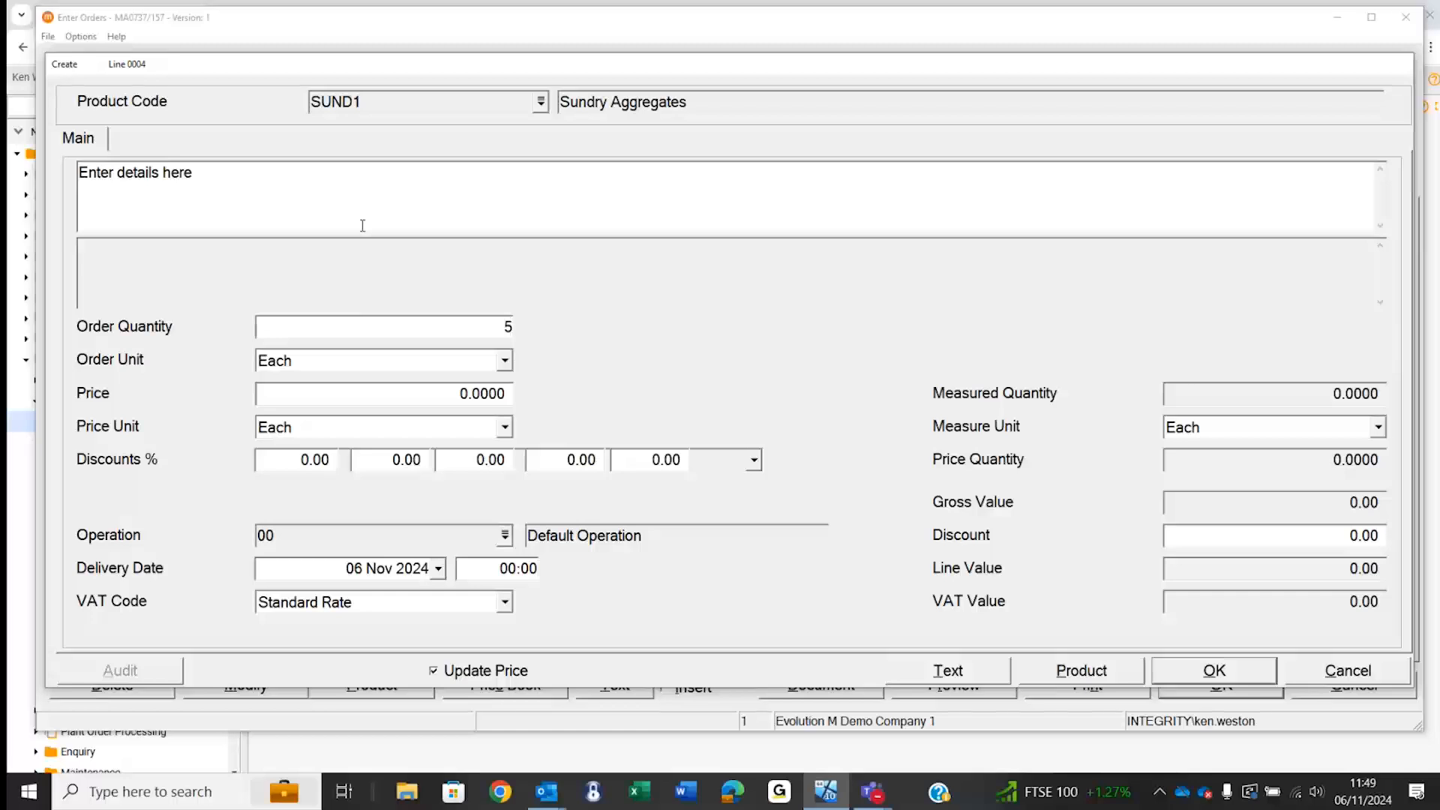
pyautogui.press('Tab')
pyautogui.press('Tab')
pyautogui.write('10')
pyautogui.press('Tab')
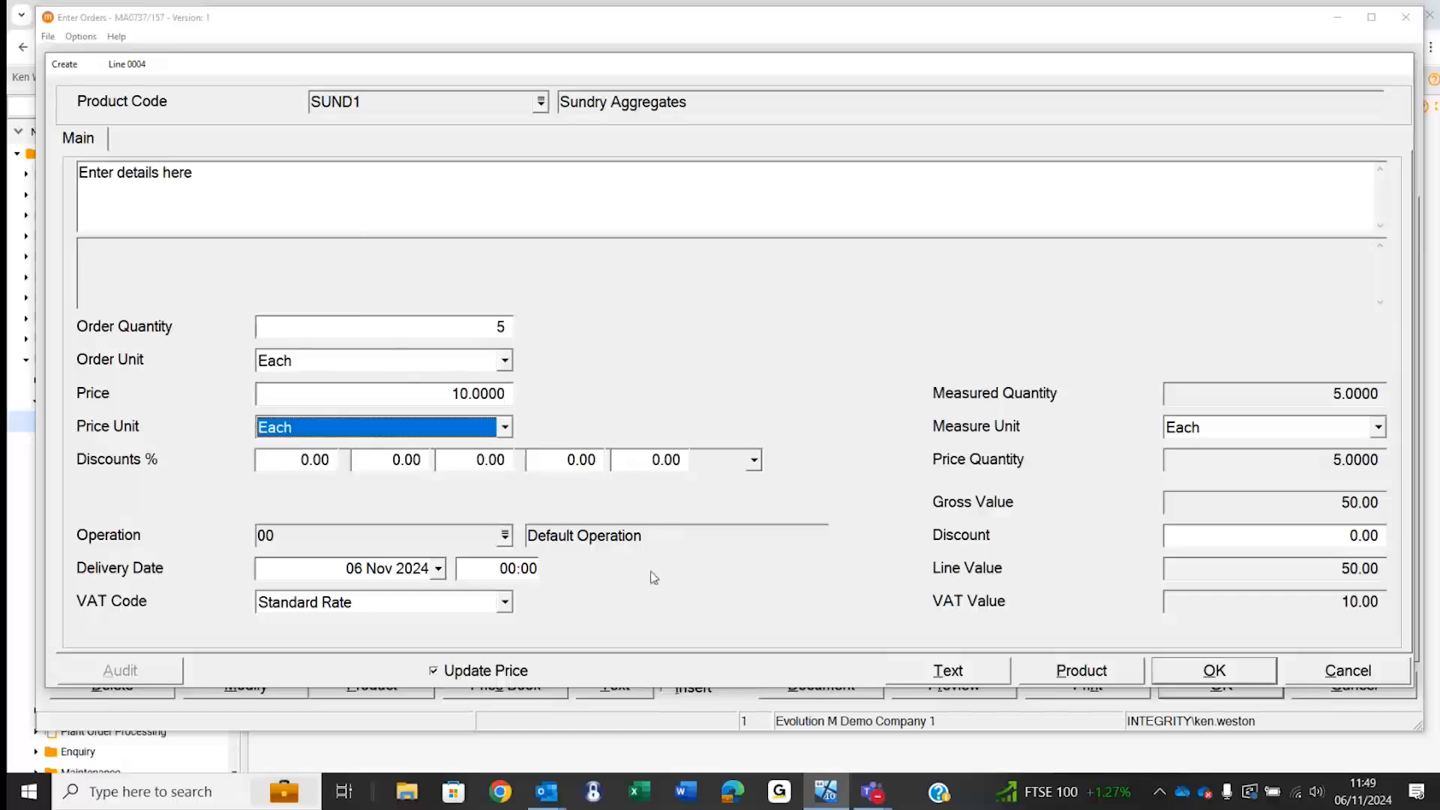
pyautogui.click(1215, 670)
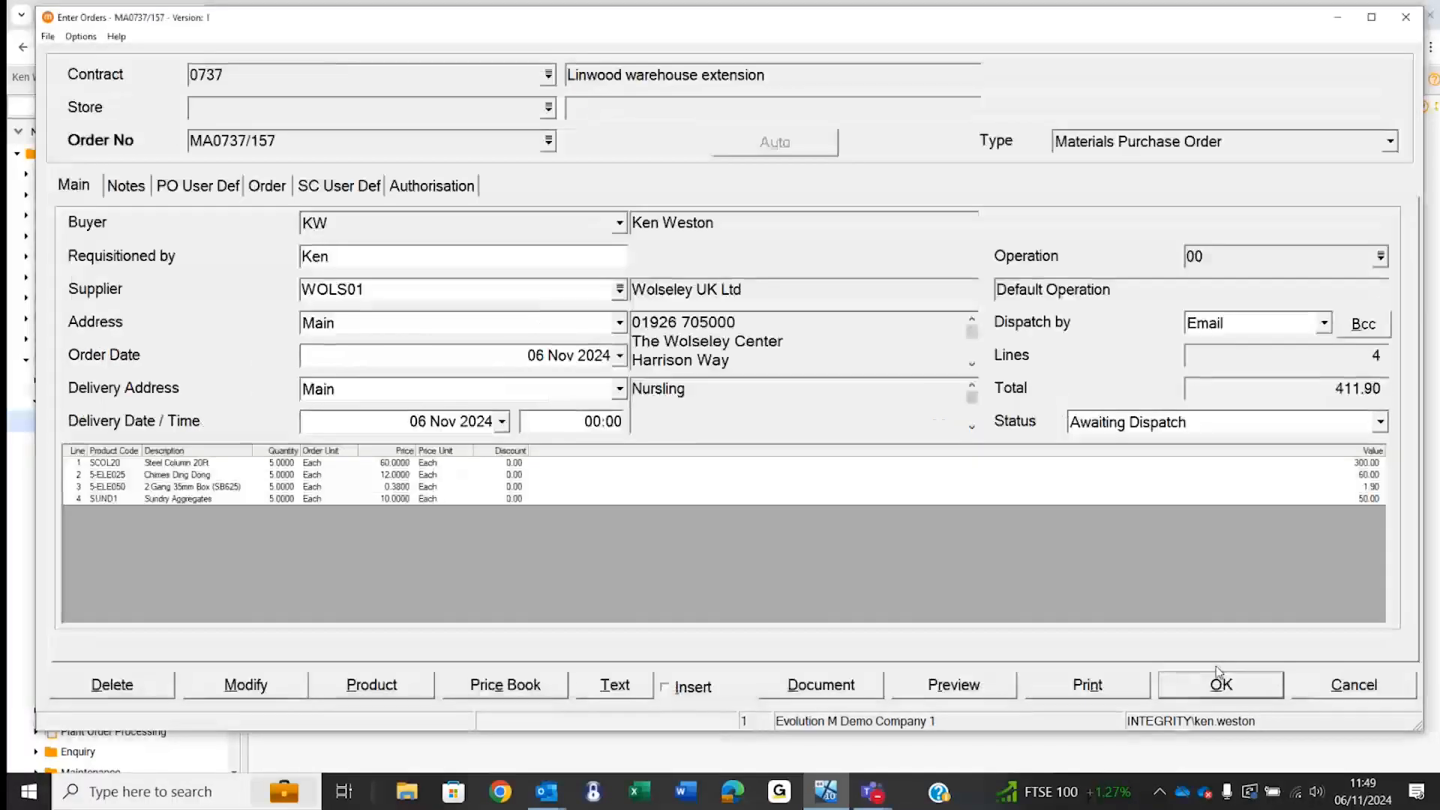
# Preview the draft purchase order, close the preview and check the order total.
pyautogui.click(959, 686)
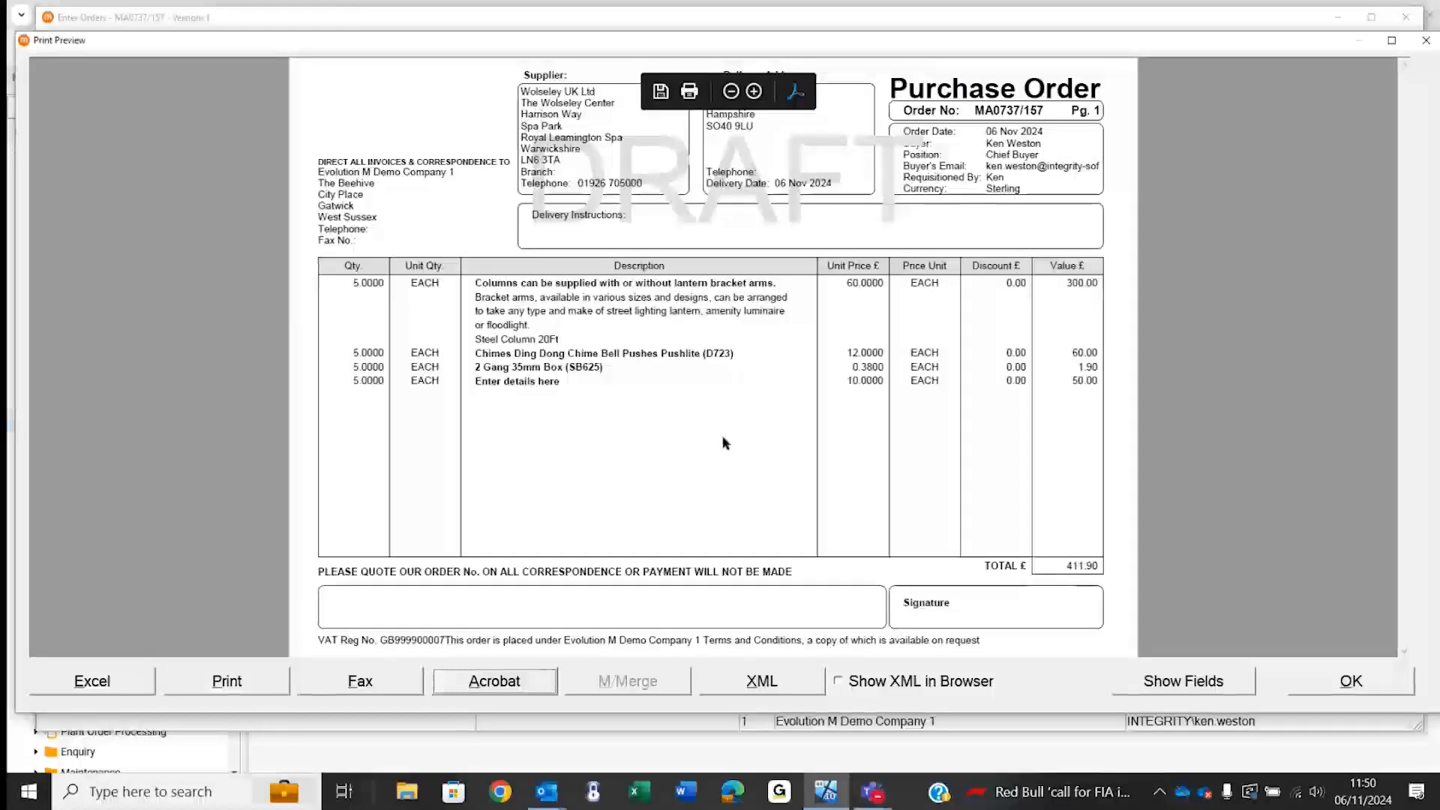
pyautogui.click(1347, 682)
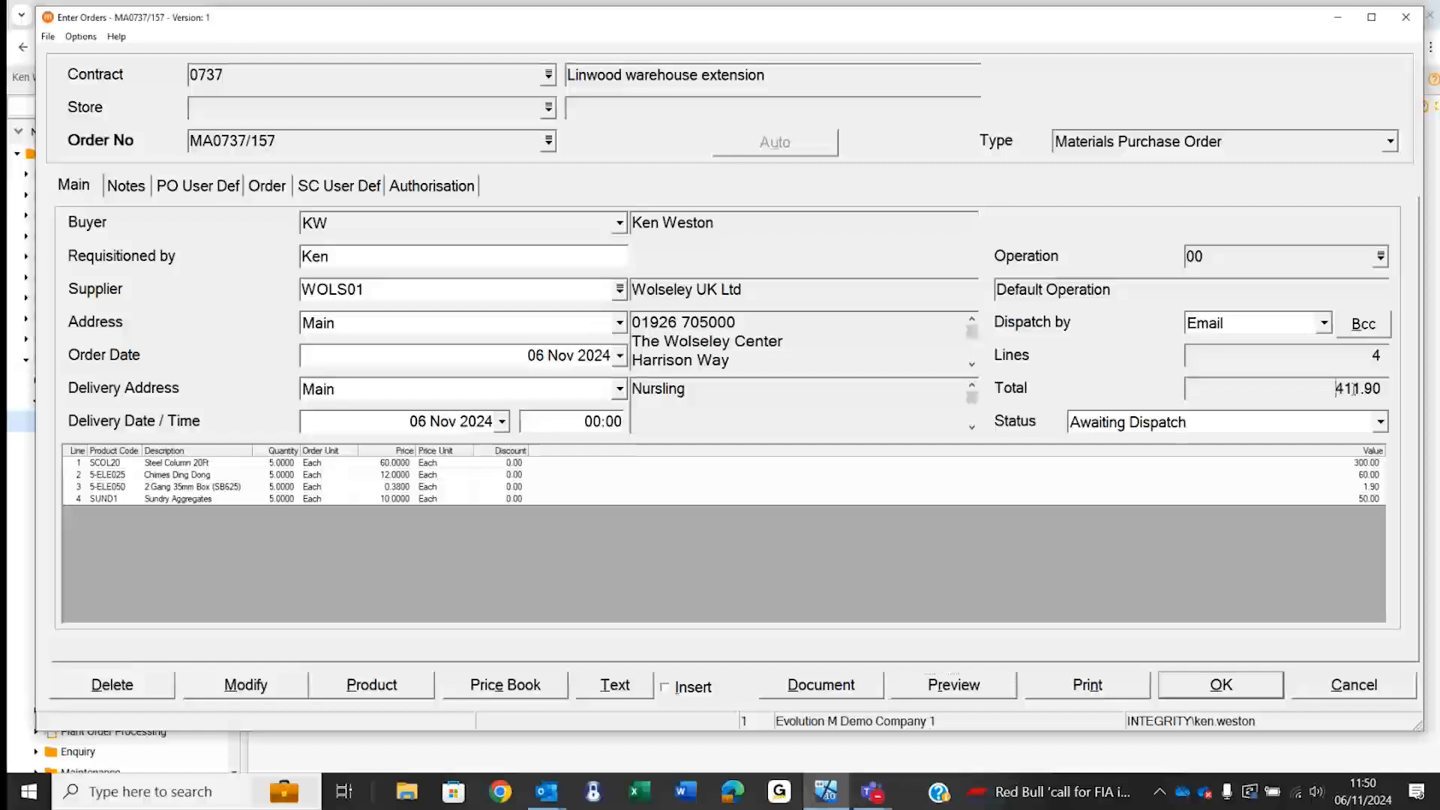
pyautogui.moveTo(1330, 388); pyautogui.dragTo(1391, 390)
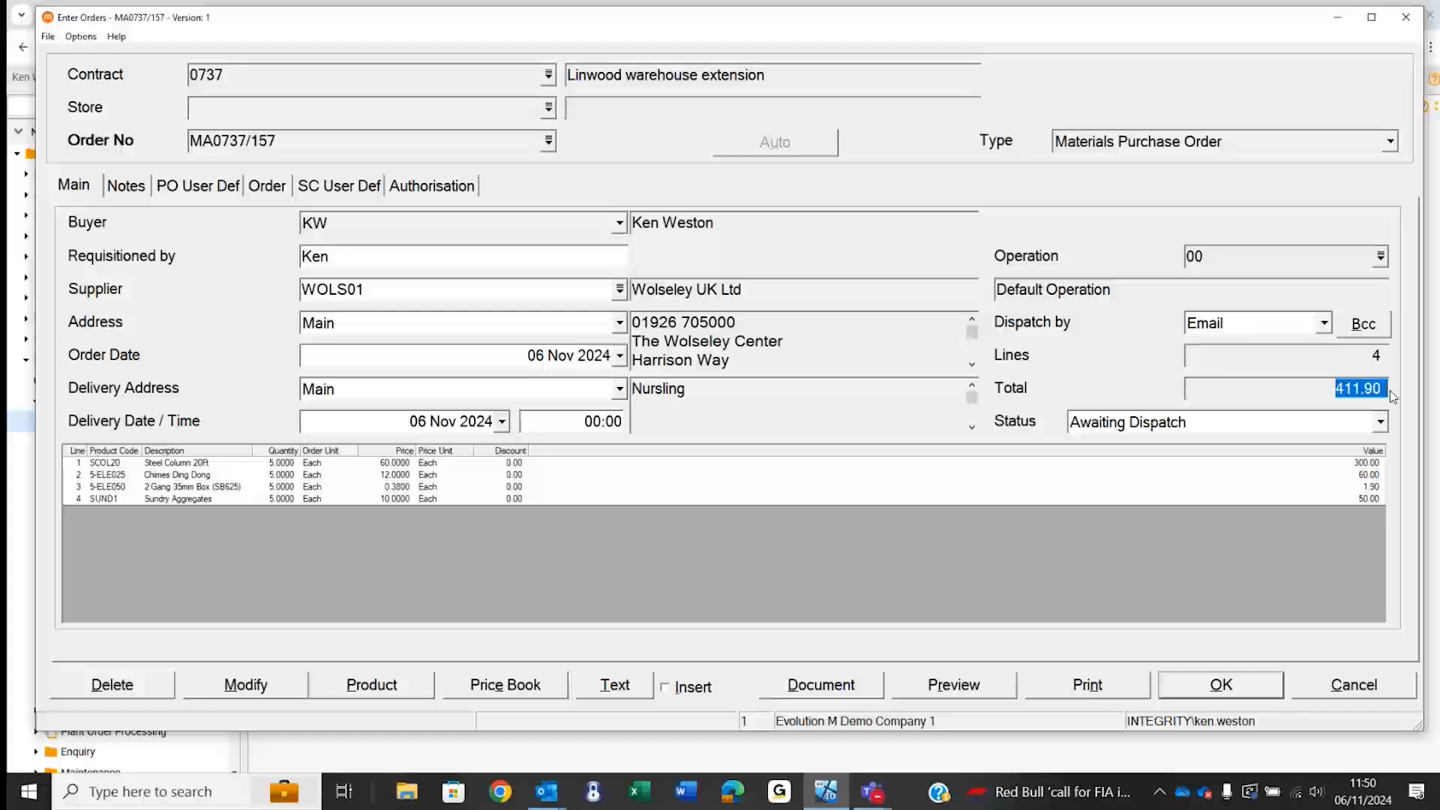
# Issue the purchase order with batch date 06 Nov 2024 and period 03 2023, email it to the supplier and leave order entry.
pyautogui.click(1081, 685)
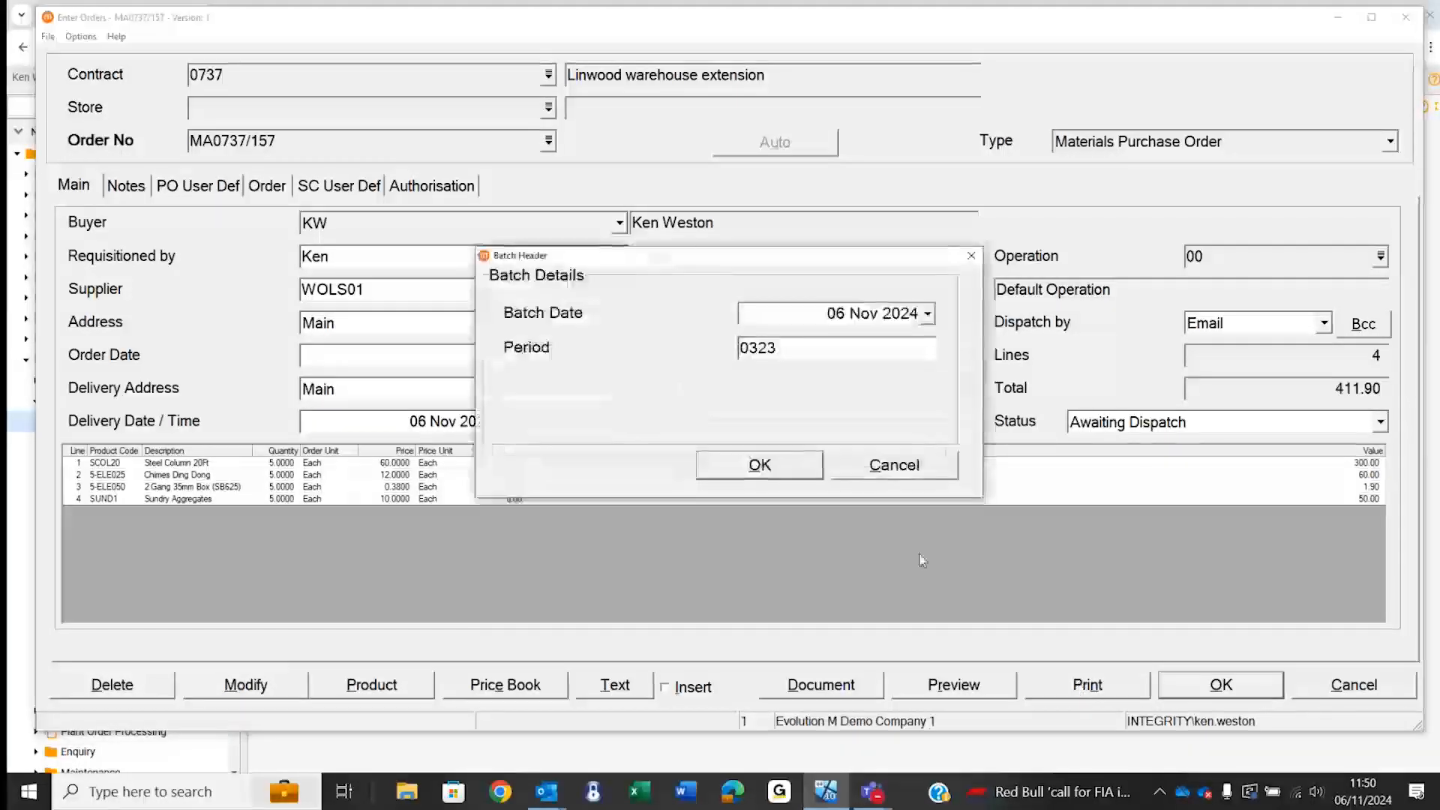
pyautogui.click(783, 471)
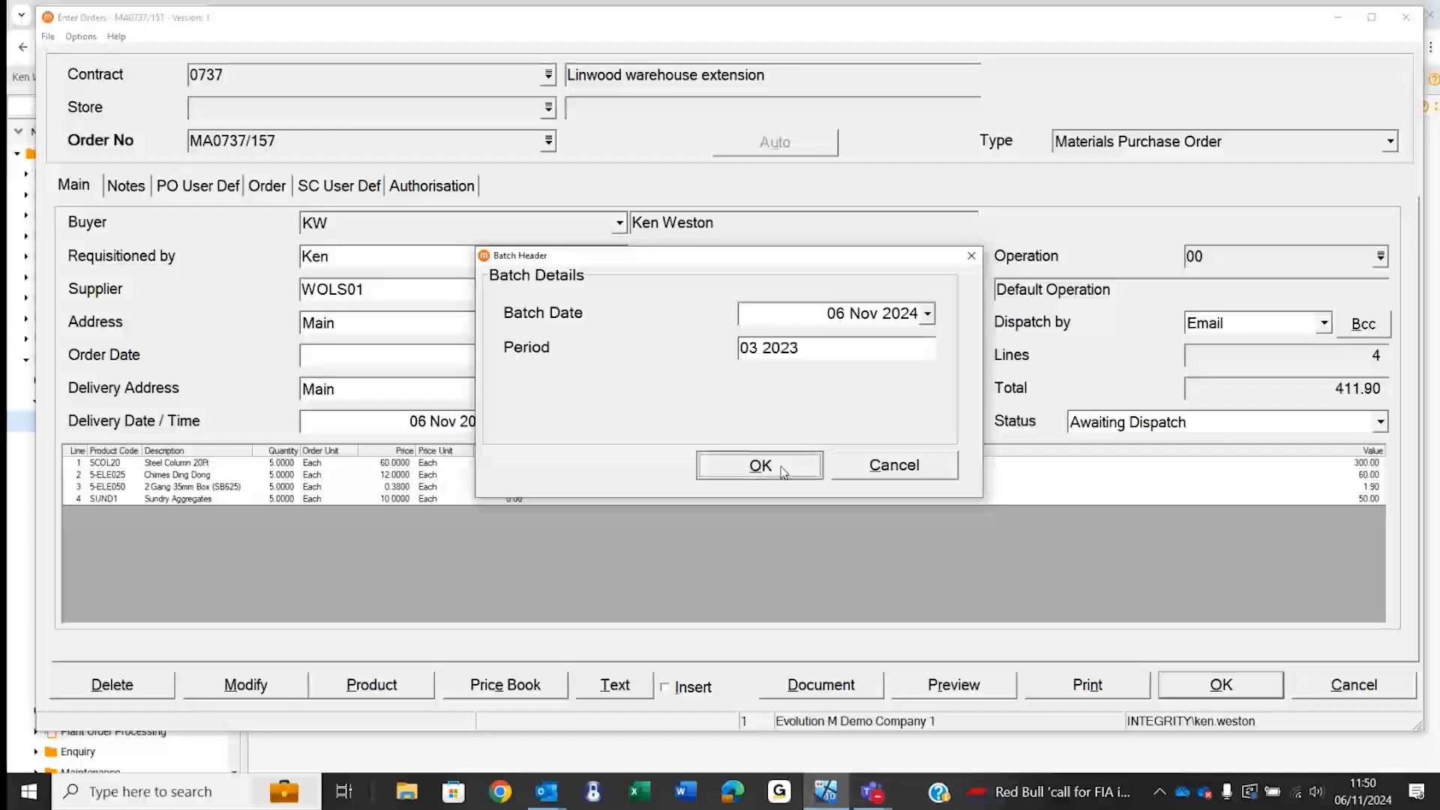
pyautogui.click(904, 389)
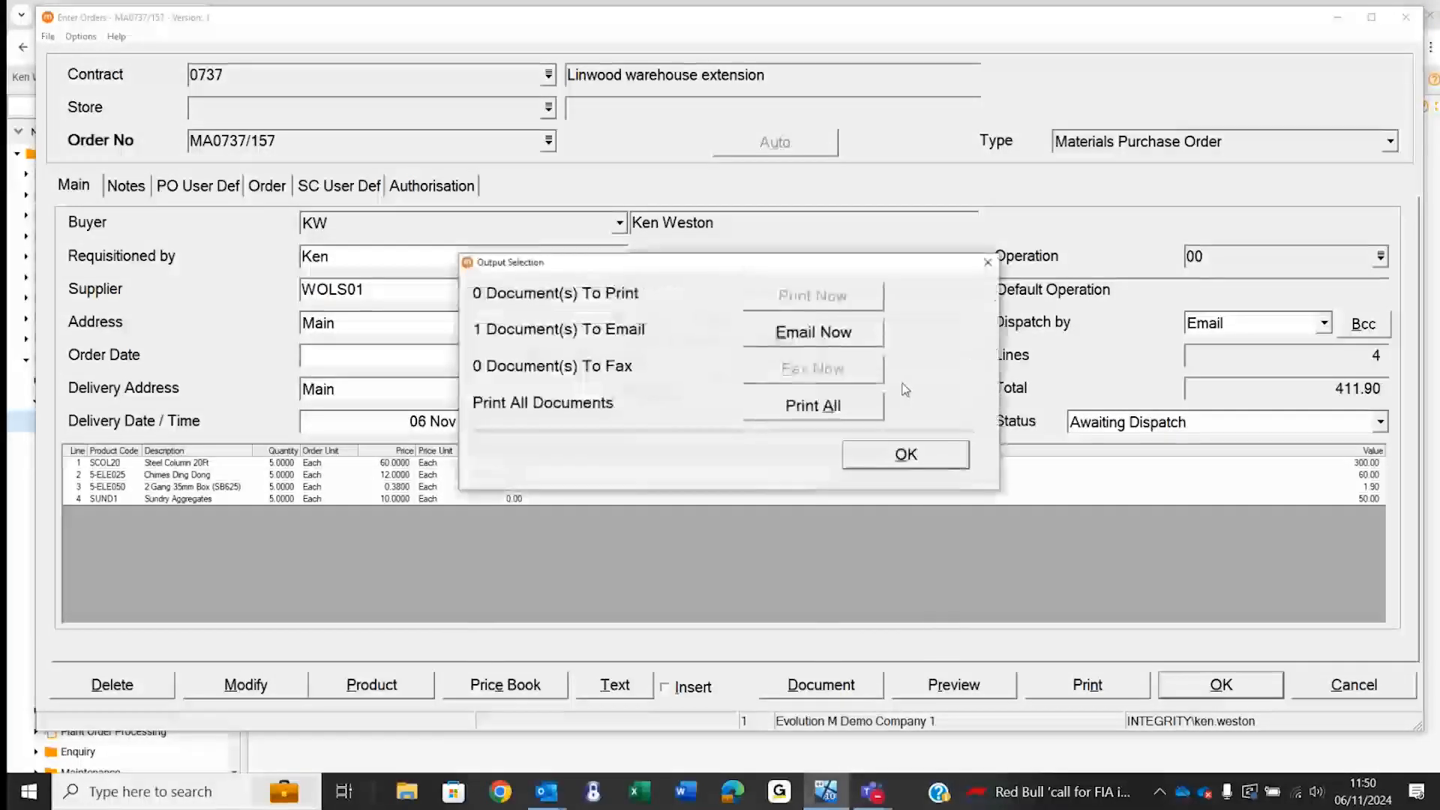
pyautogui.click(813, 331)
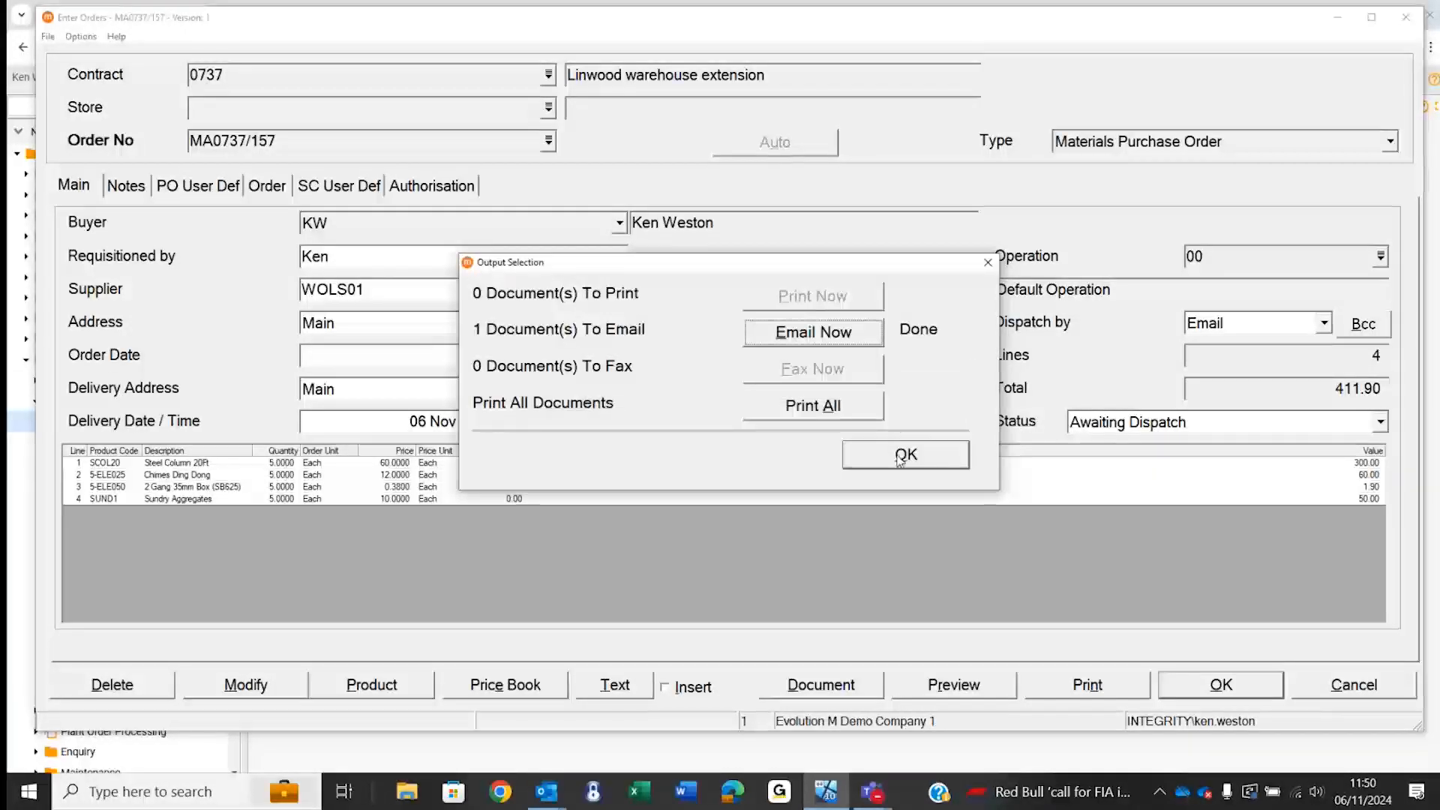
pyautogui.click(904, 455)
pyautogui.click(1339, 685)
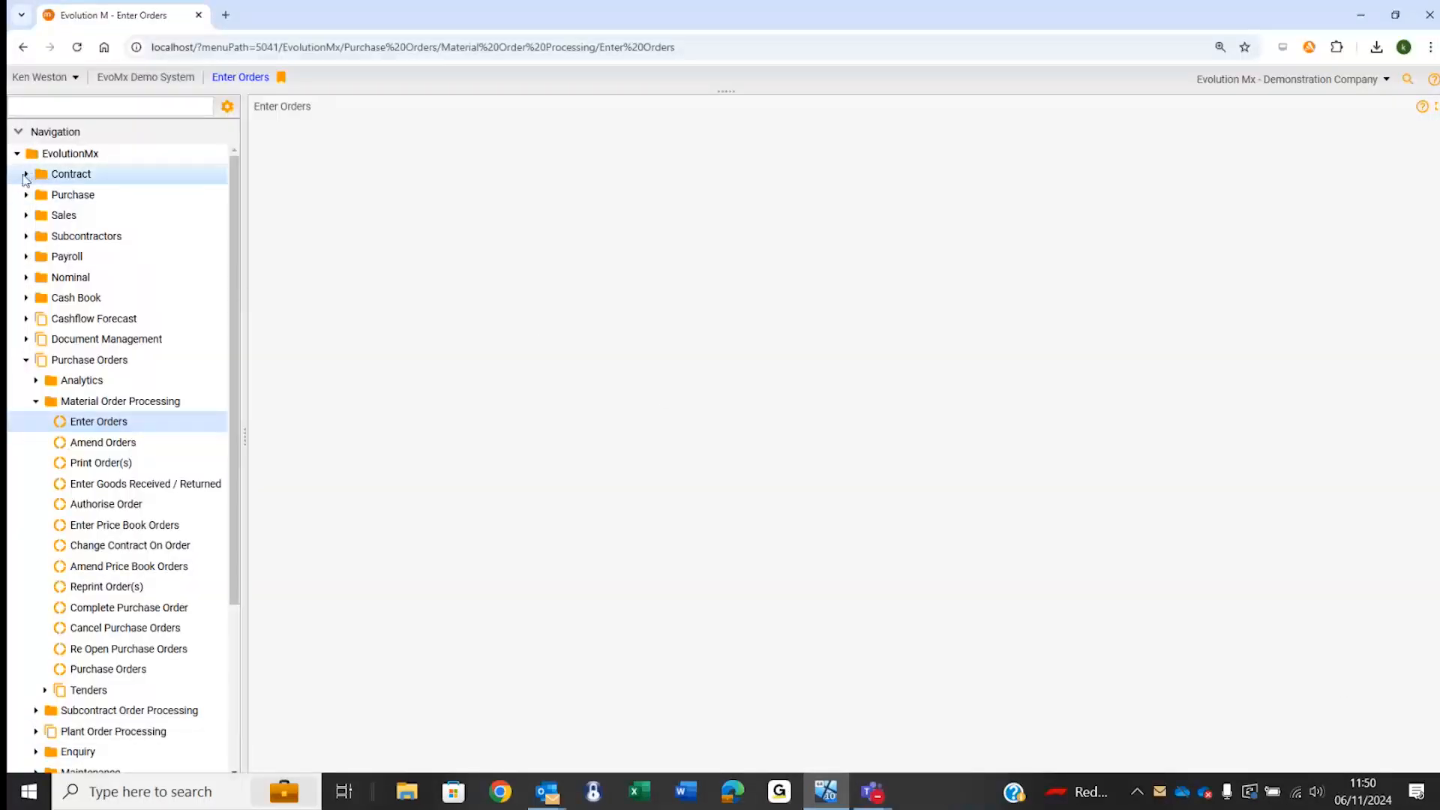
# Open the contract enquiry for contract 0737.
pyautogui.click(26, 175)
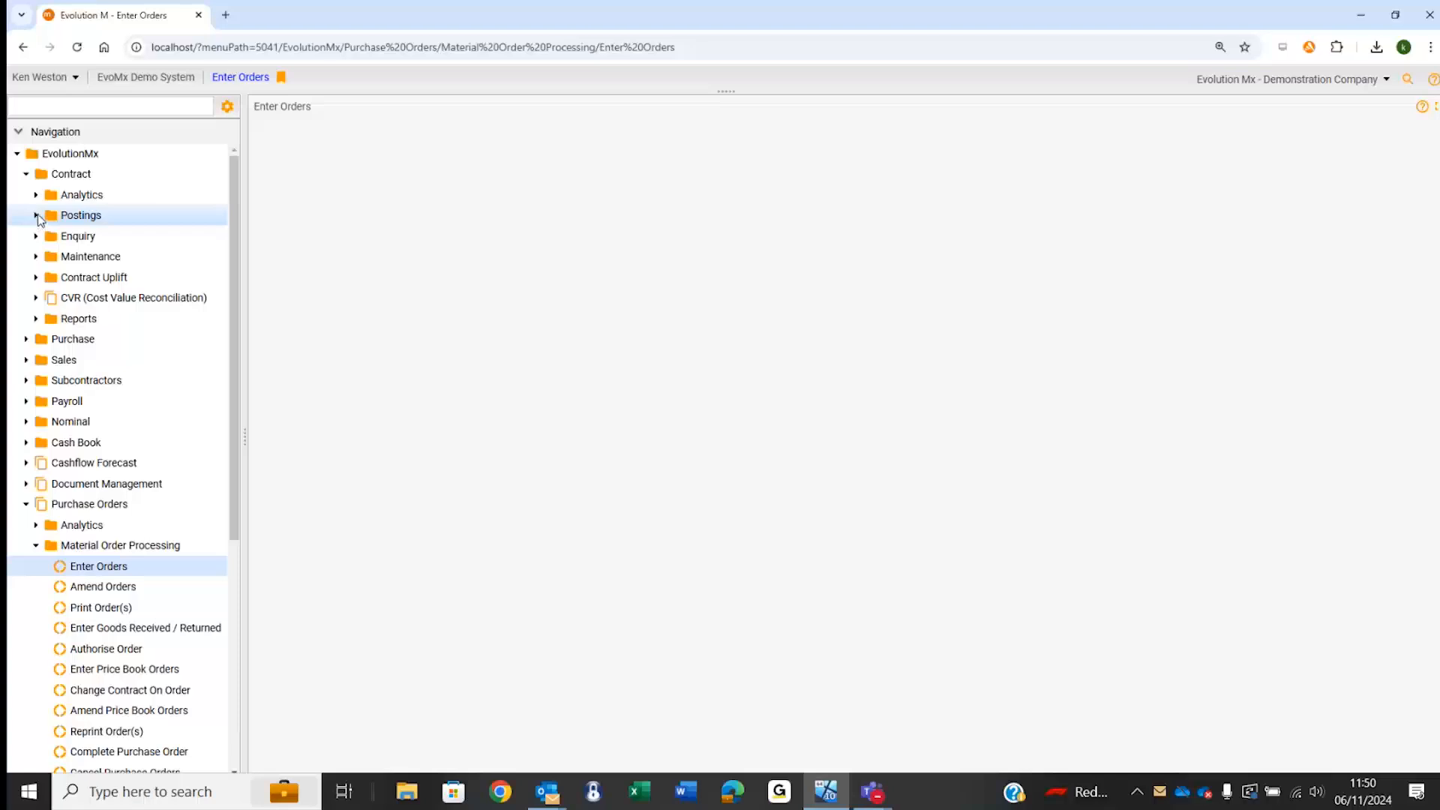
pyautogui.click(36, 237)
pyautogui.click(110, 259)
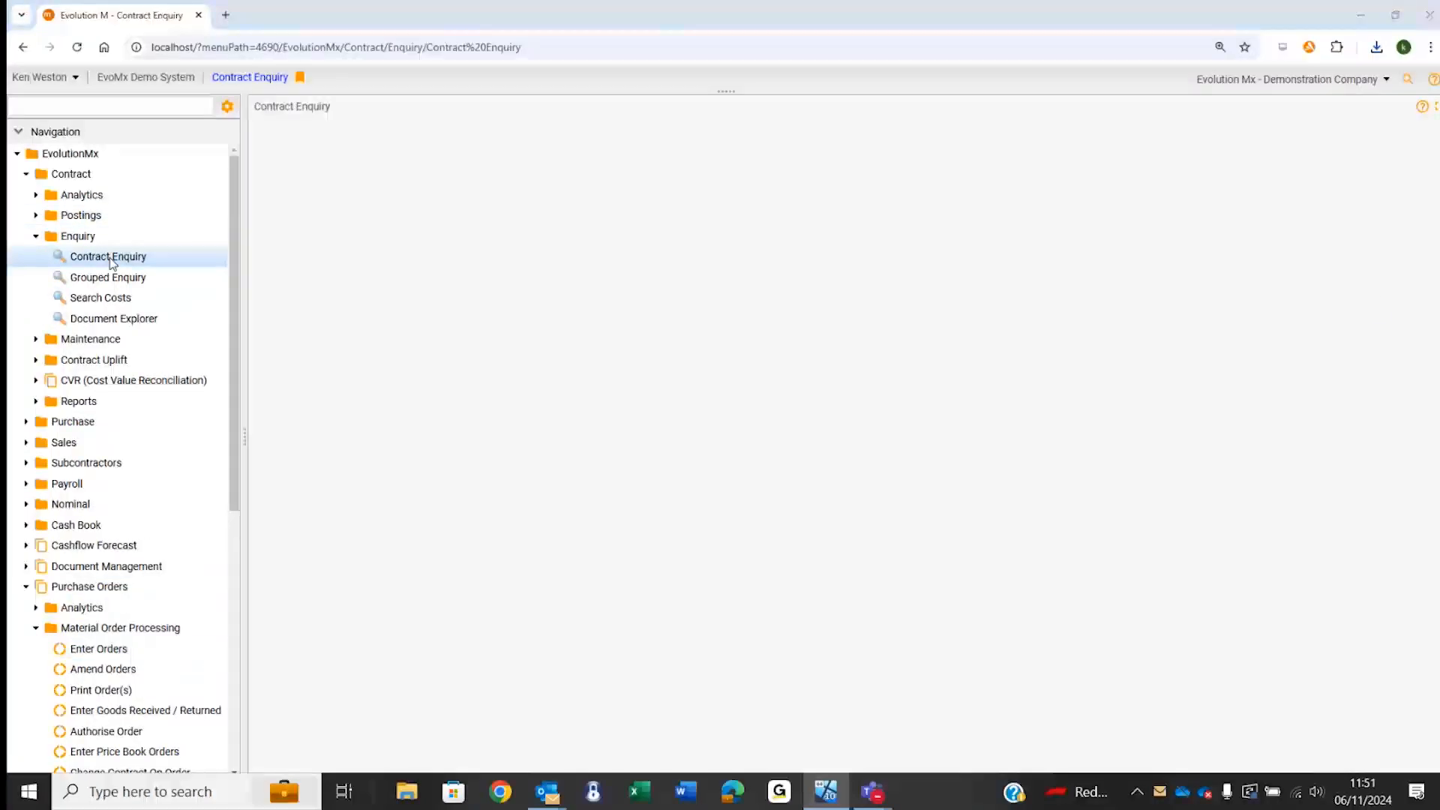
pyautogui.write('0737')
pyautogui.press('Tab')
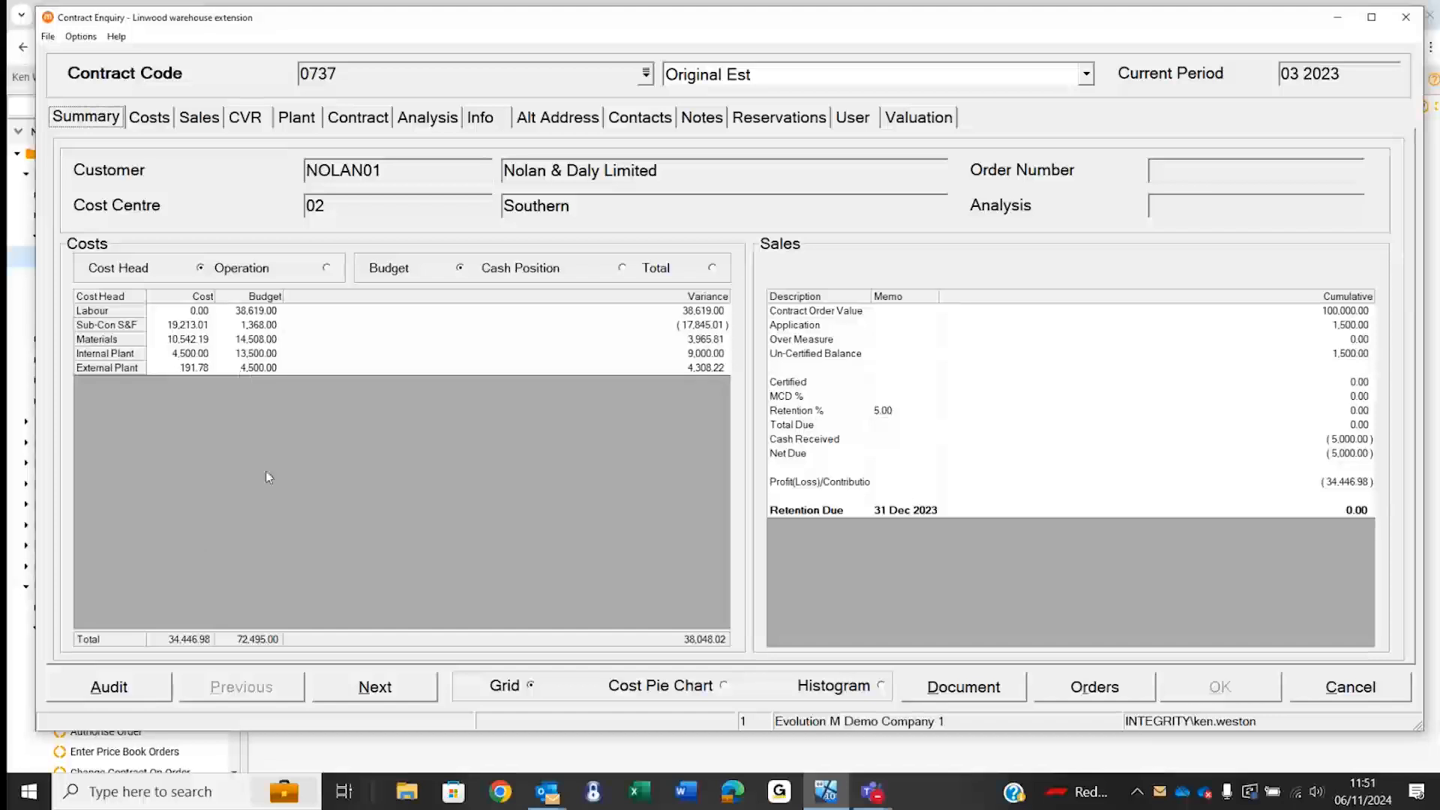
# Show the contract costs in the Total view and check the outstanding order value and total for Materials.
pyautogui.click(713, 268)
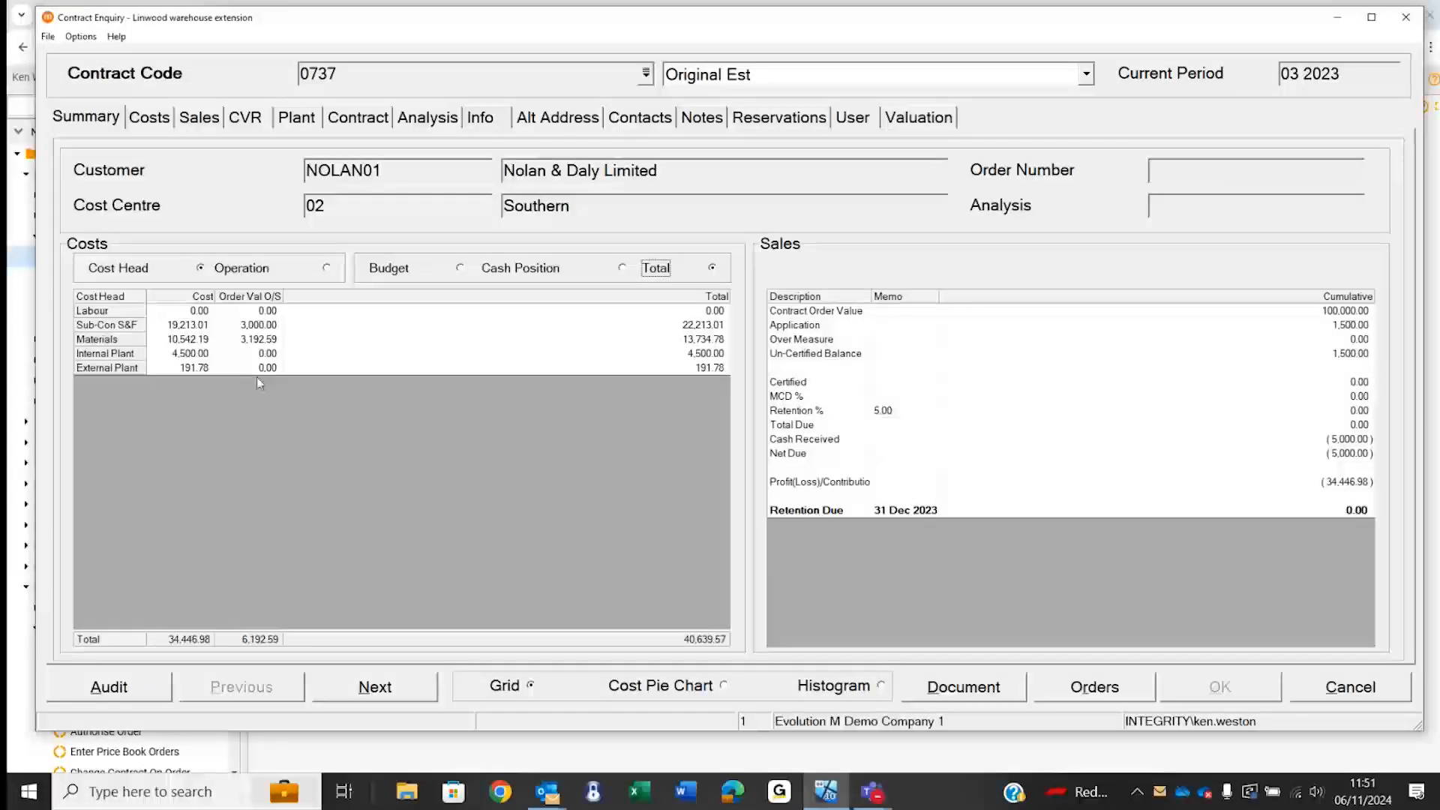
pyautogui.click(237, 341)
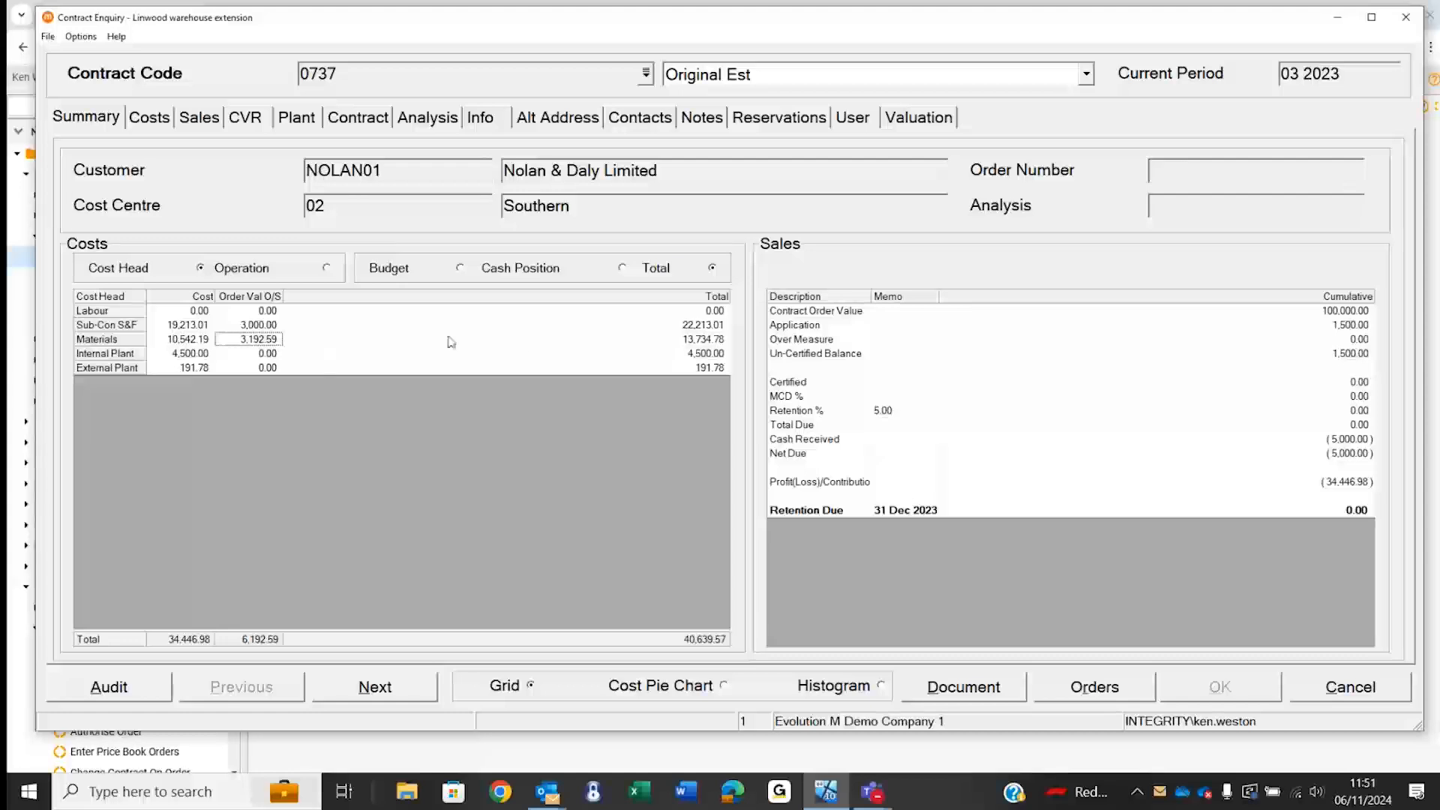
pyautogui.click(633, 341)
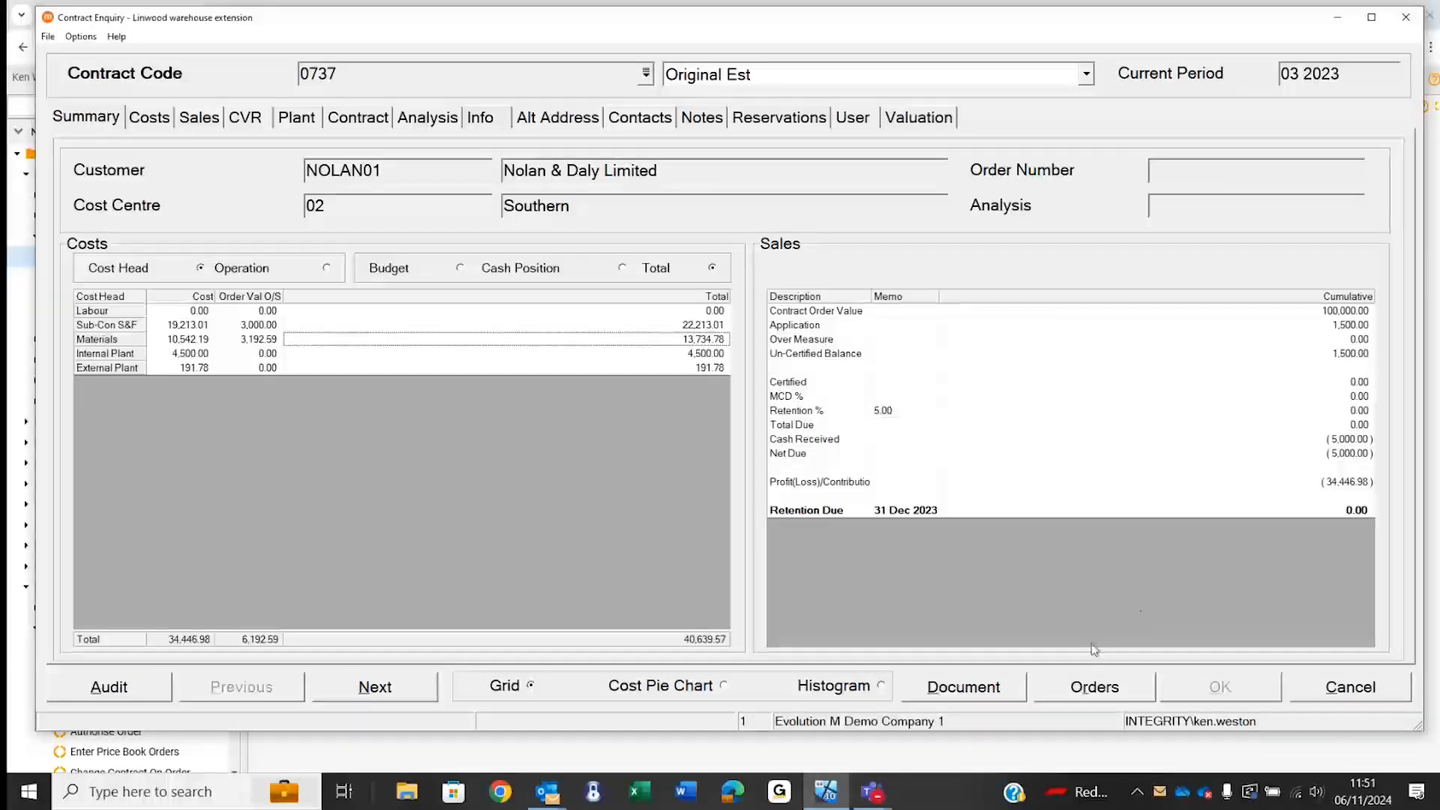
# List the contract's purchase orders and open the new Wolseley UK Ltd order dated 06 Nov 2024.
pyautogui.click(1084, 691)
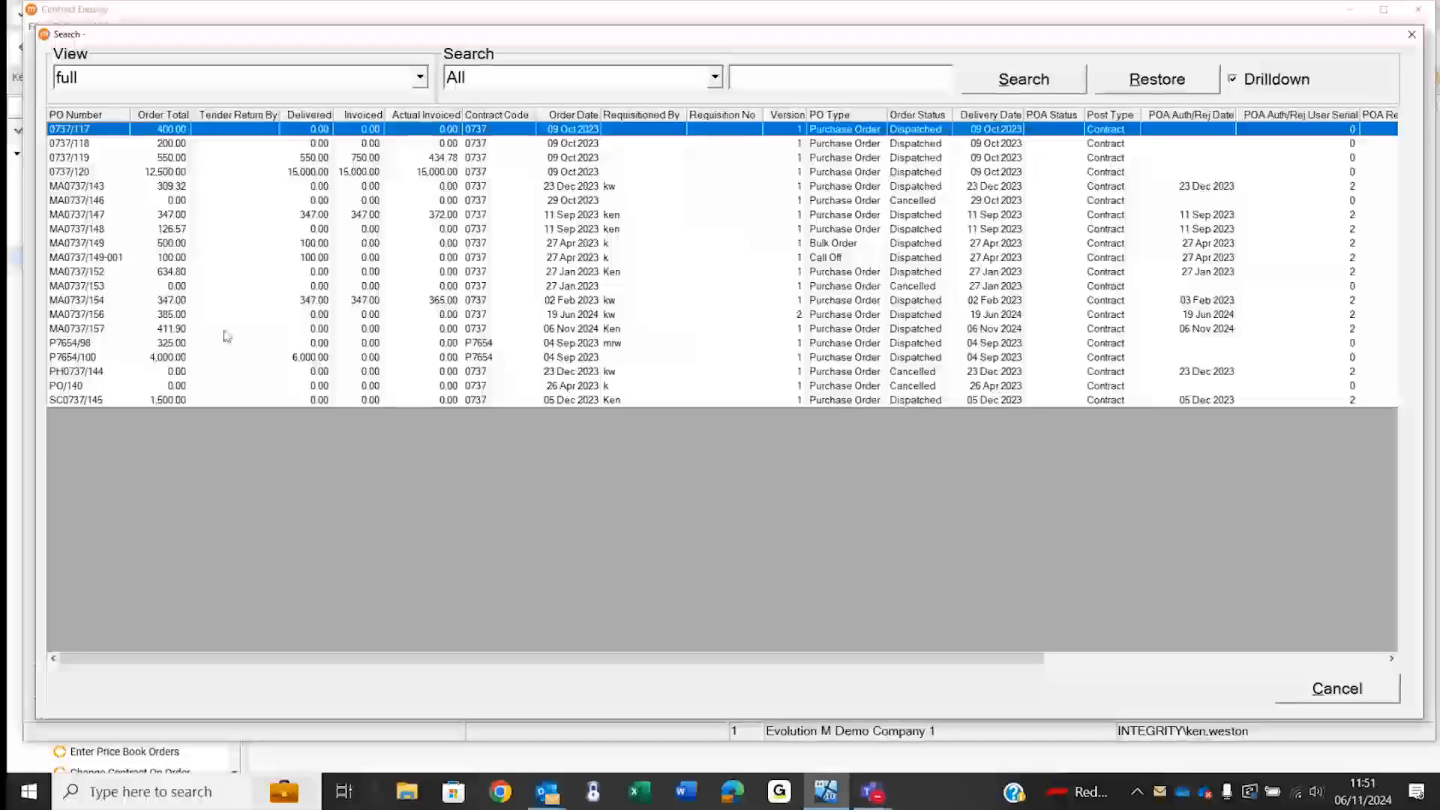
pyautogui.click(226, 335)
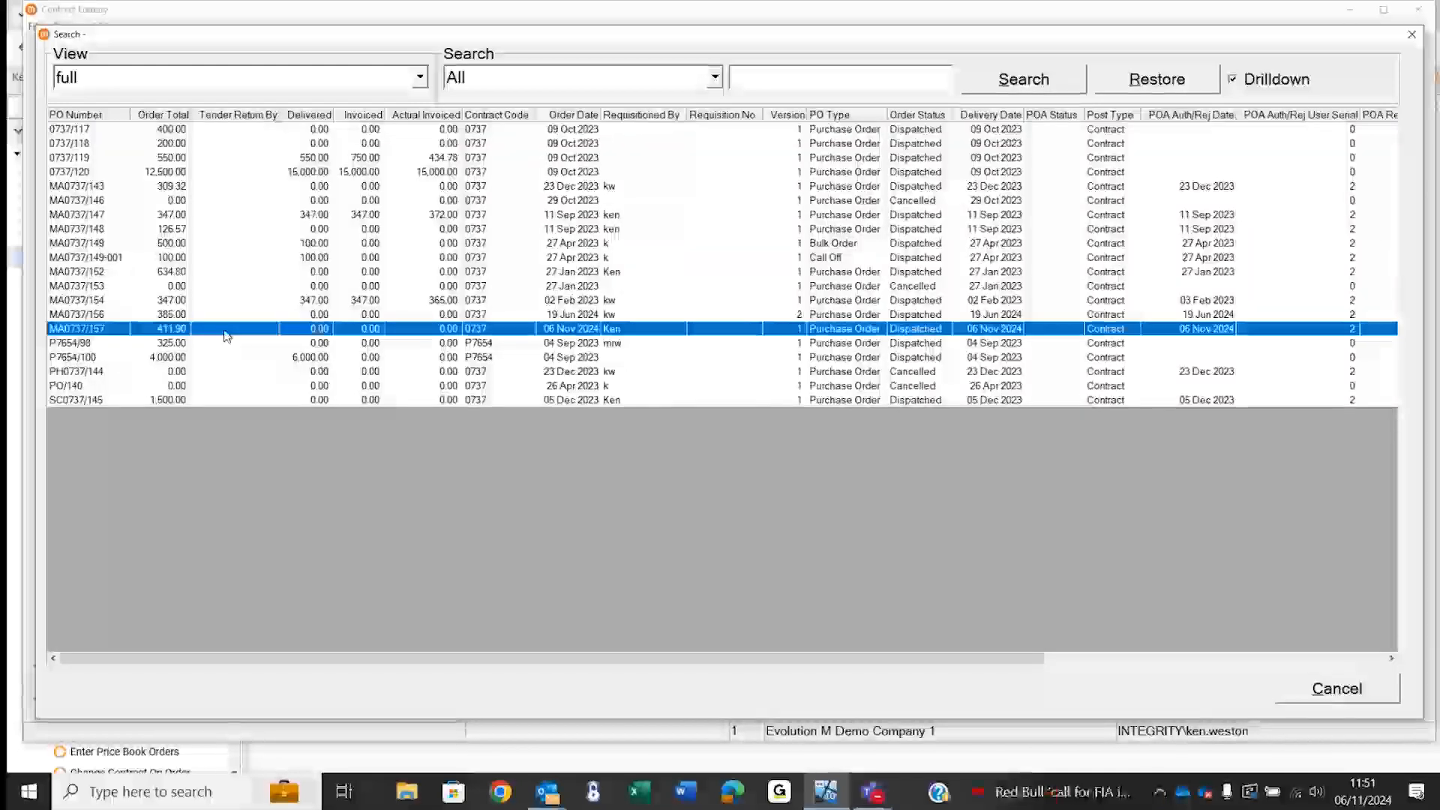
pyautogui.doubleClick(146, 331)
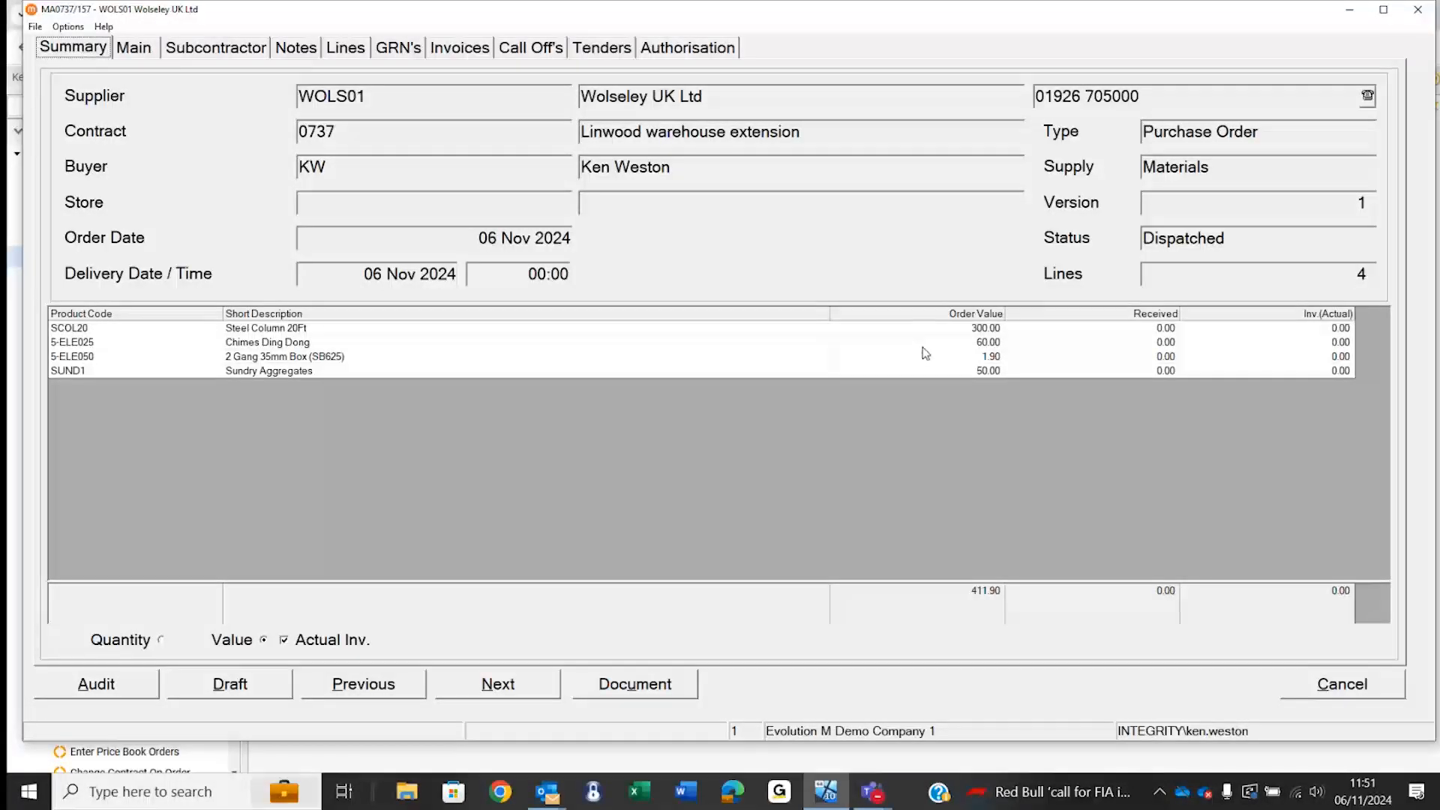
# View the purchase order document attached to the order, then close the document, the order and the contract enquiry.
pyautogui.click(642, 686)
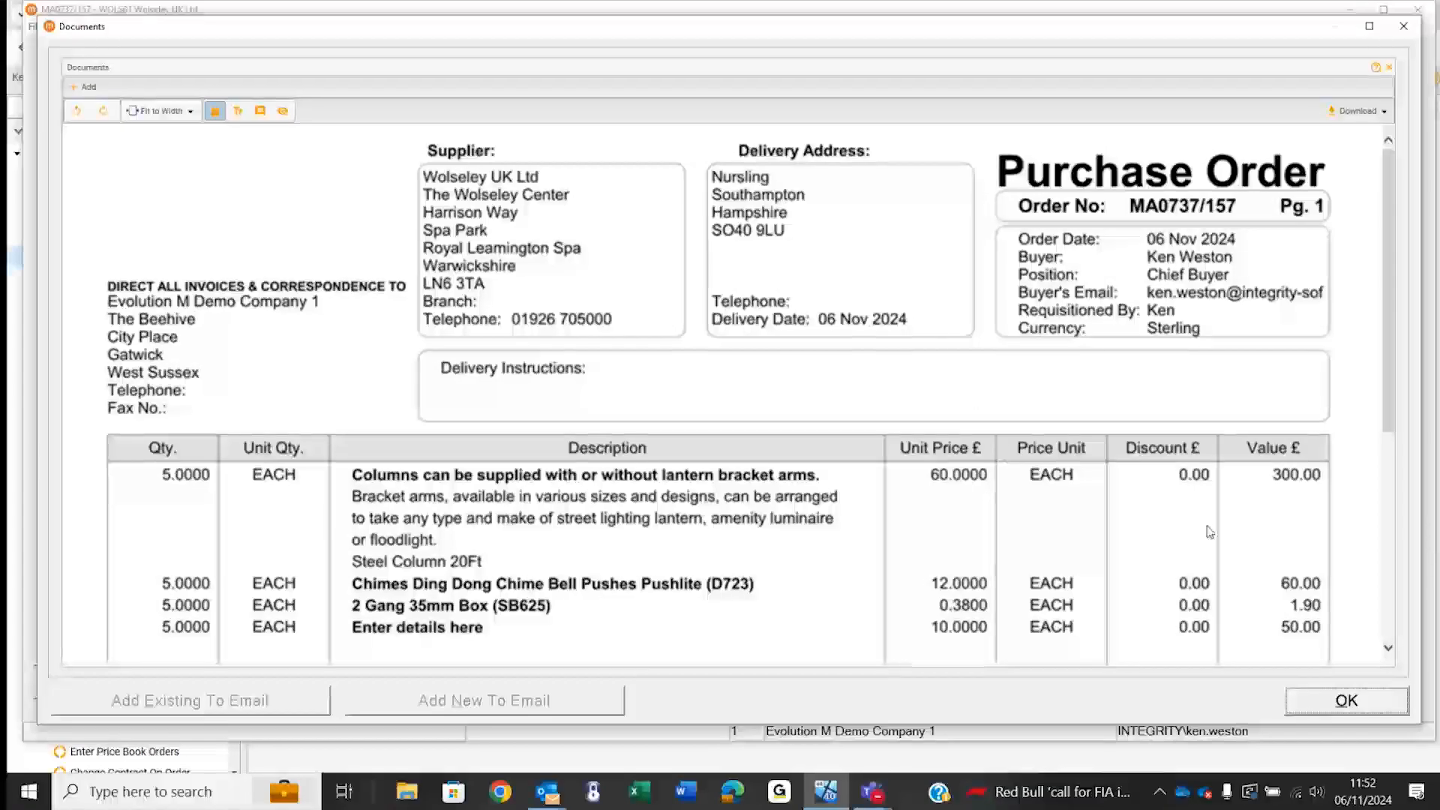
pyautogui.click(1345, 701)
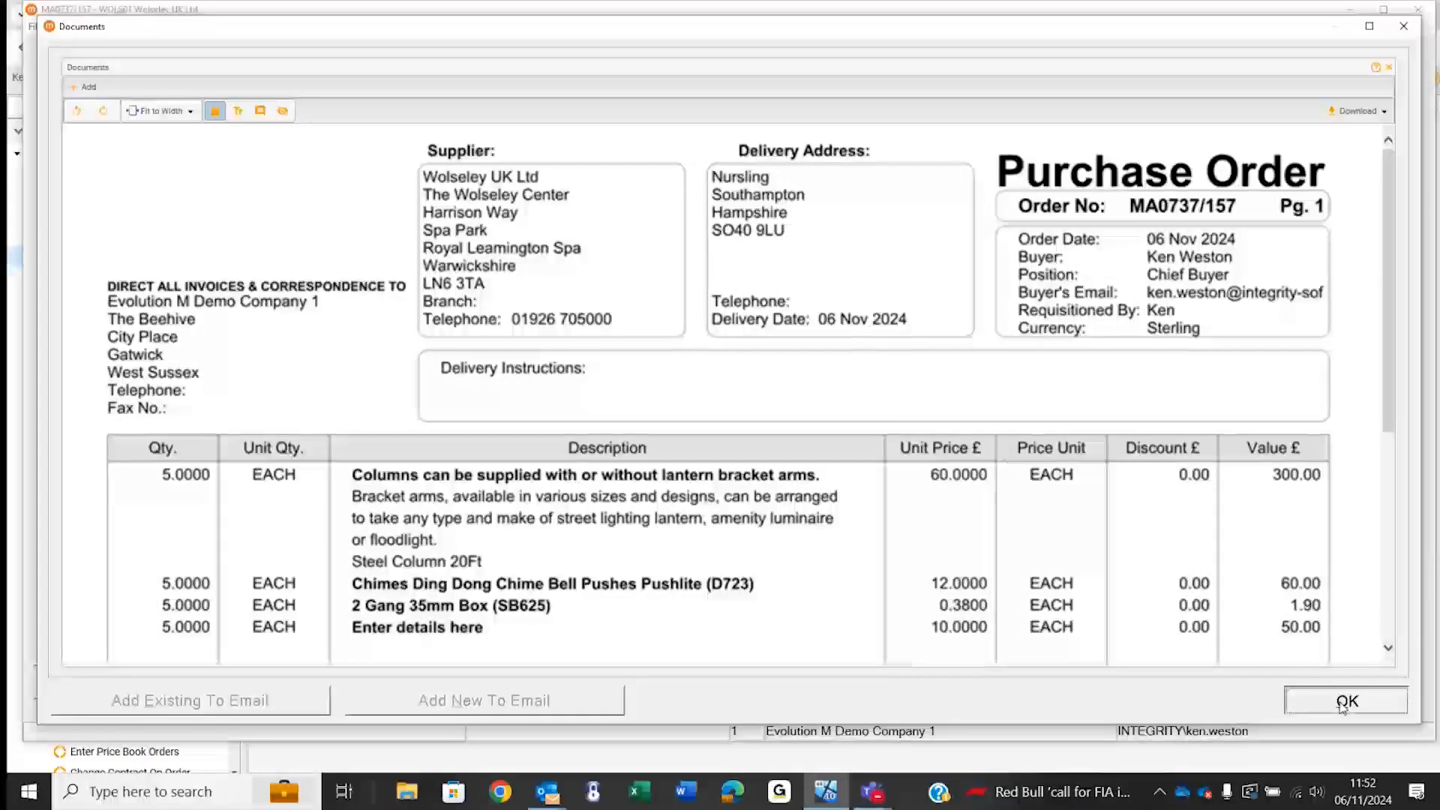
pyautogui.click(1340, 689)
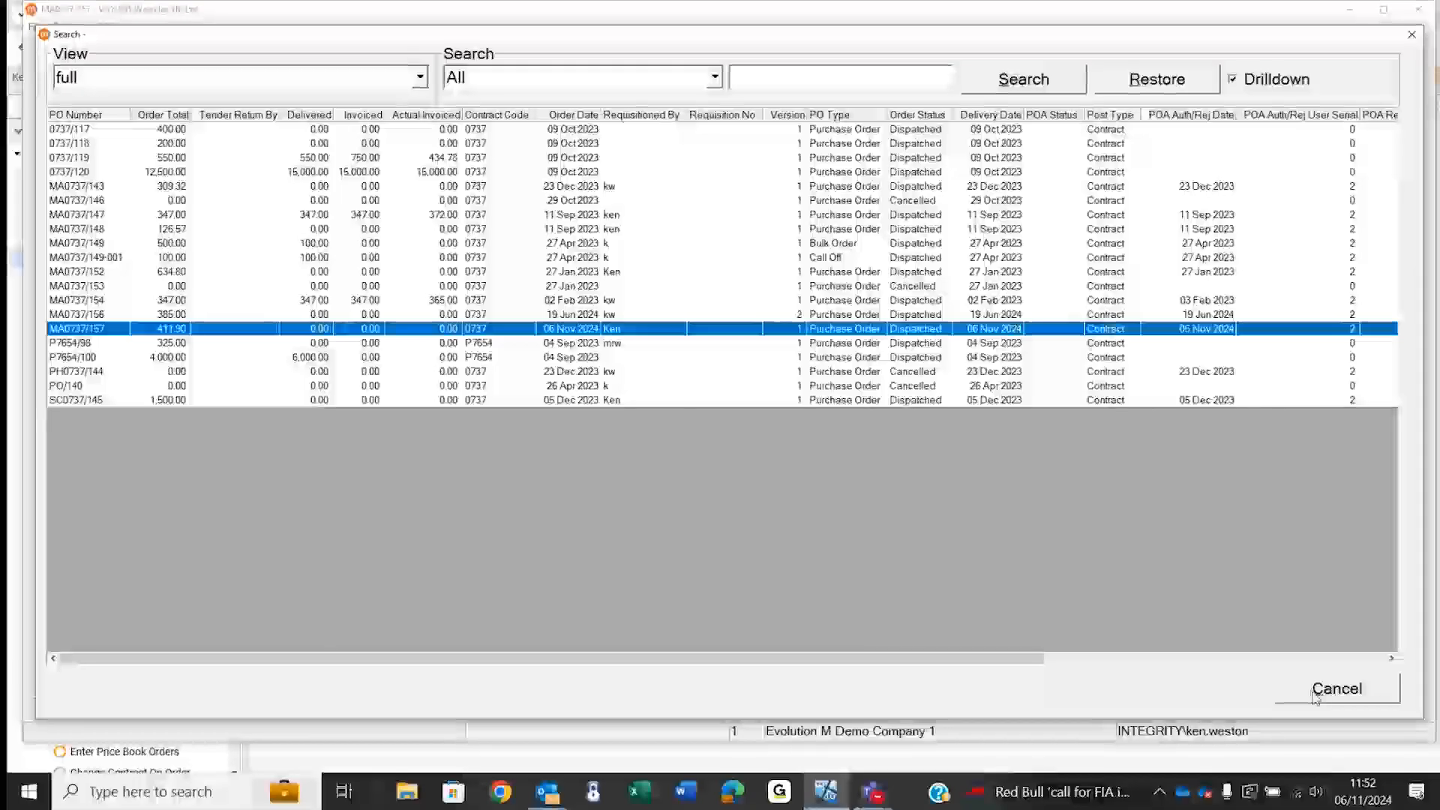
pyautogui.click(1314, 696)
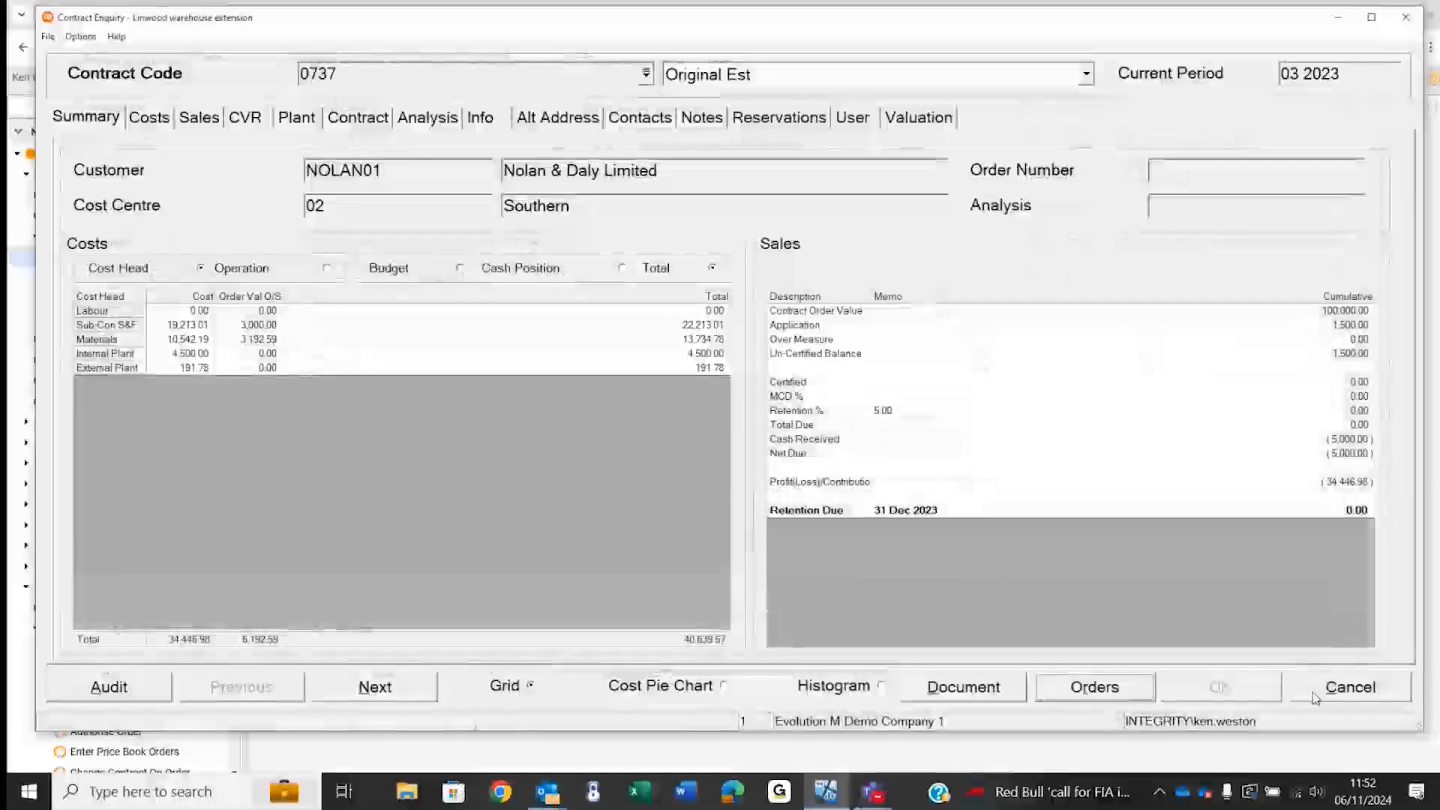
pyautogui.click(1356, 687)
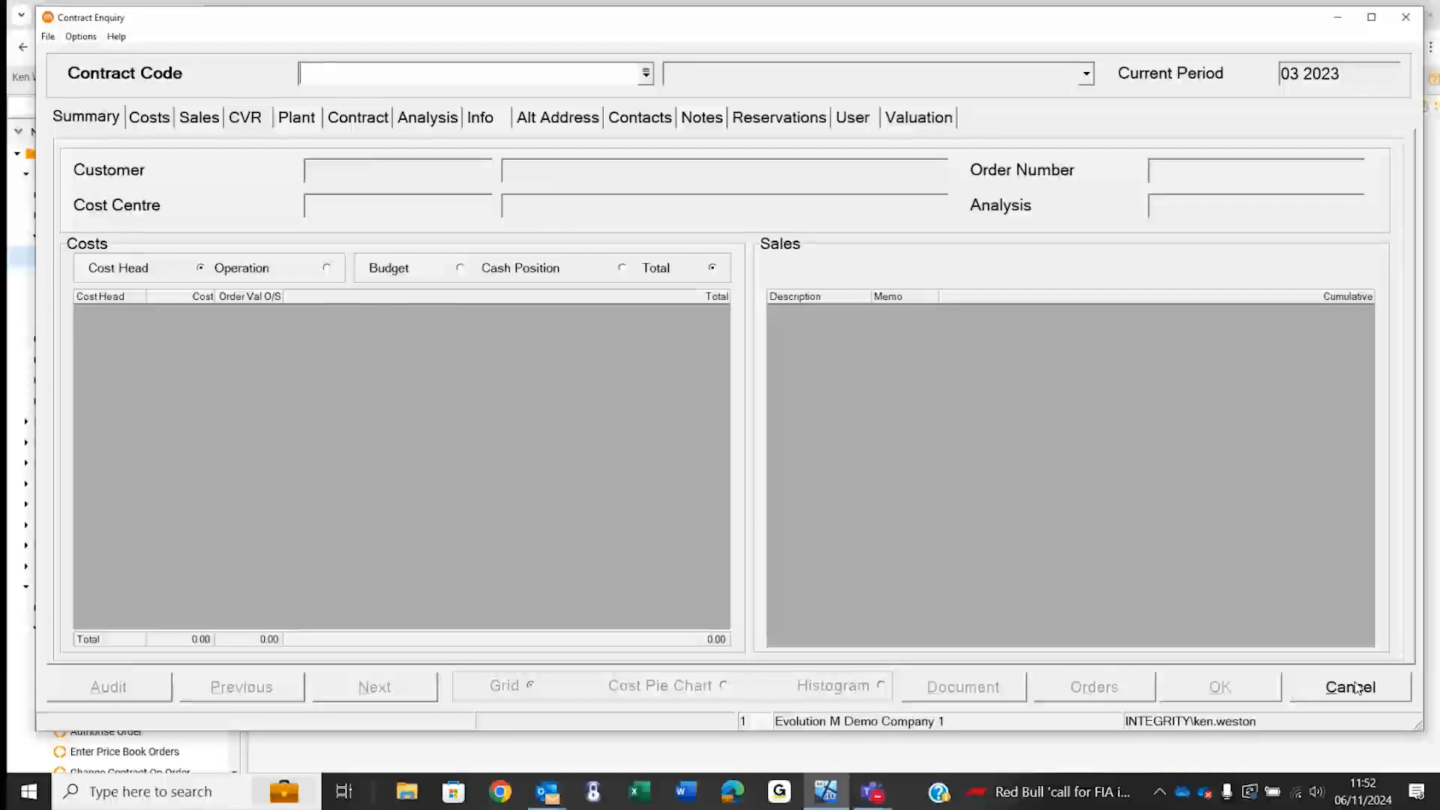
pyautogui.click(1356, 688)
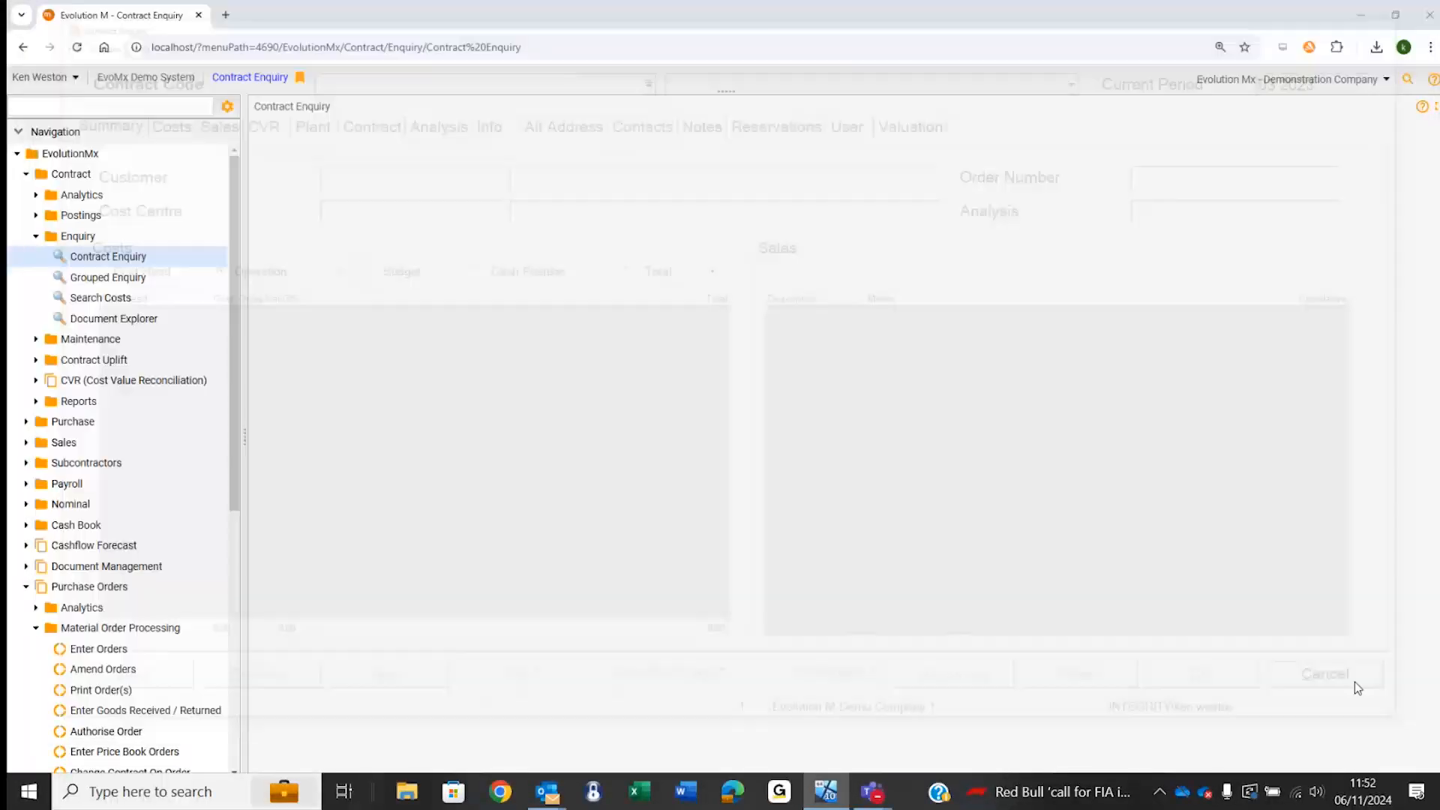
# Collapse the Contract, Material Order Processing and Purchase Orders branches of the navigation tree.
pyautogui.click(26, 176)
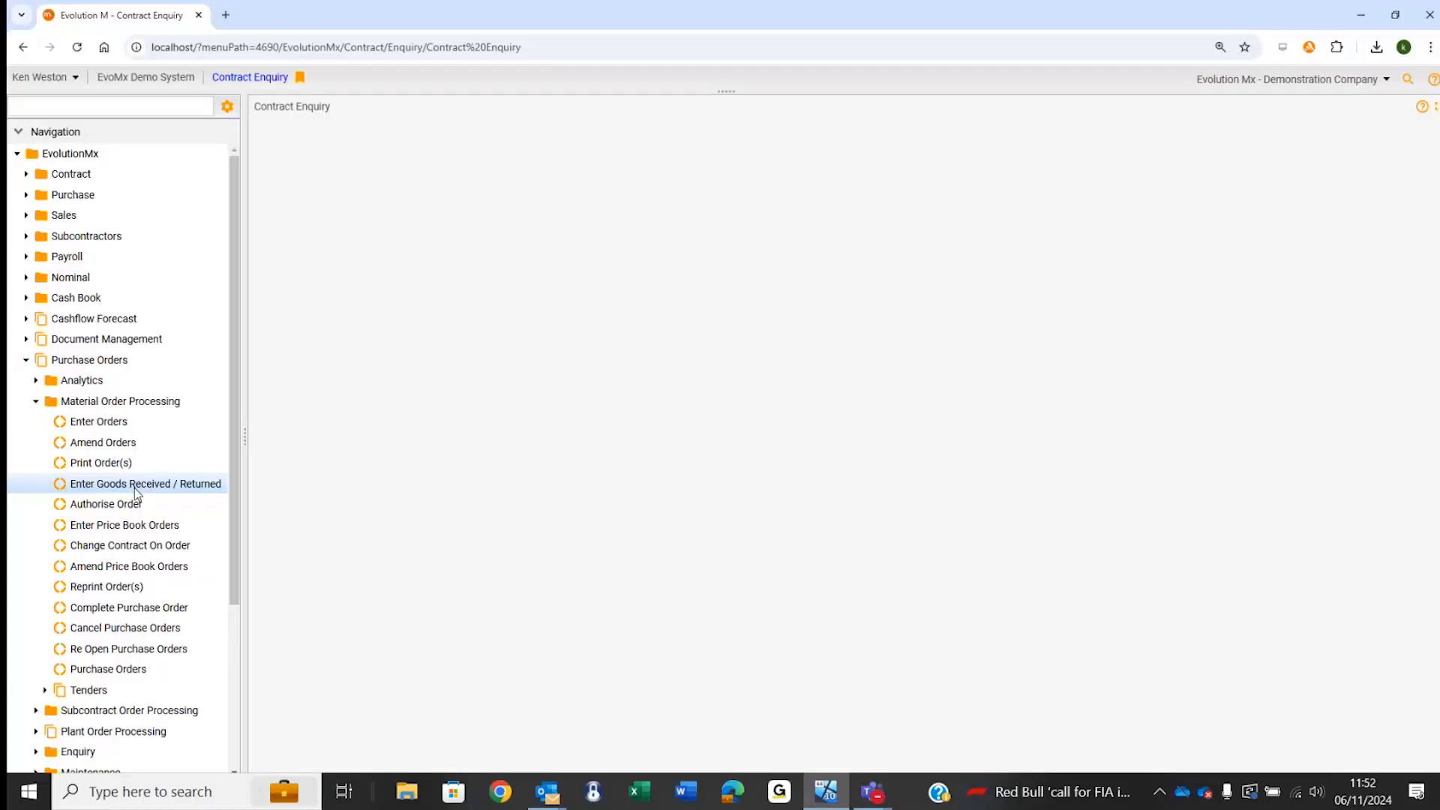
pyautogui.click(36, 403)
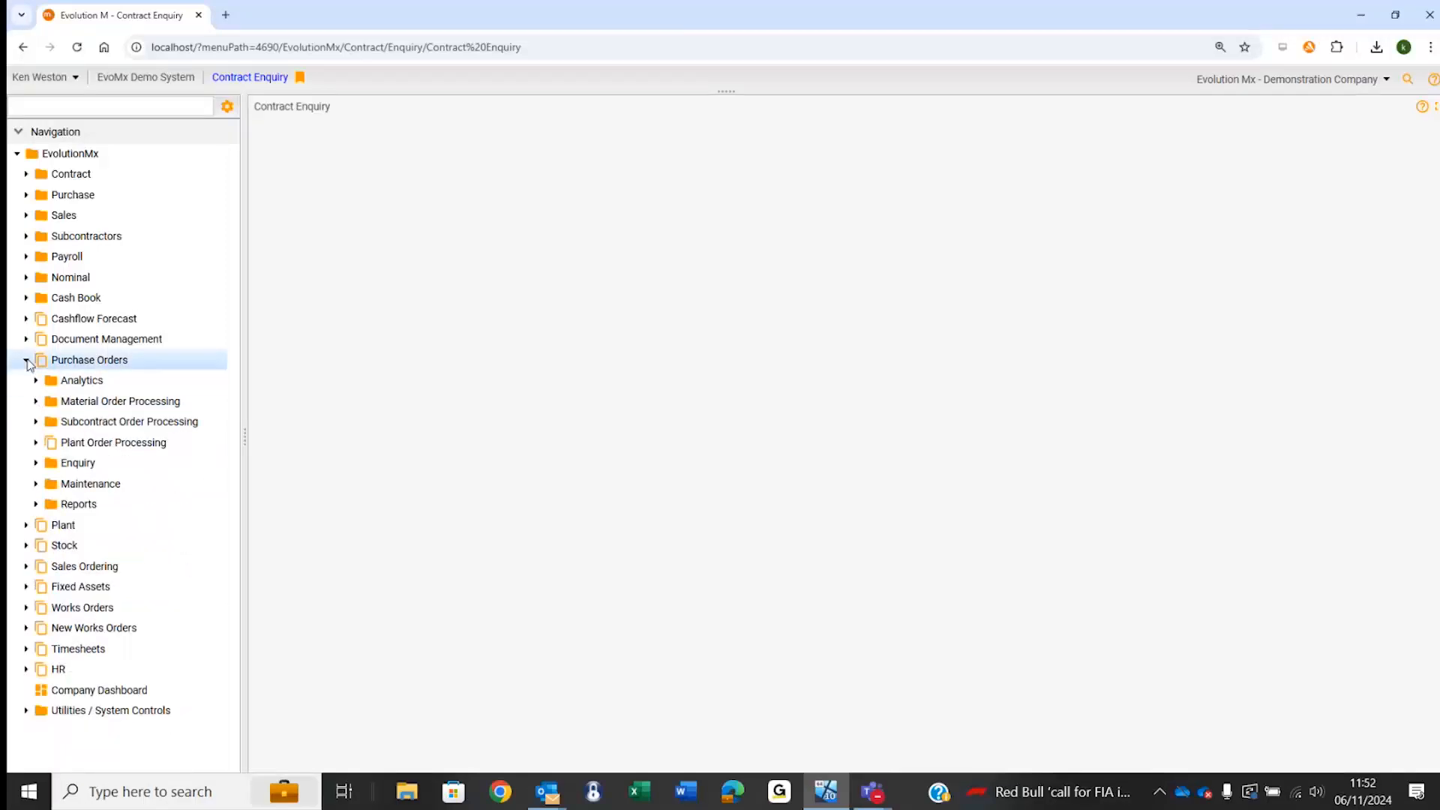
pyautogui.click(27, 361)
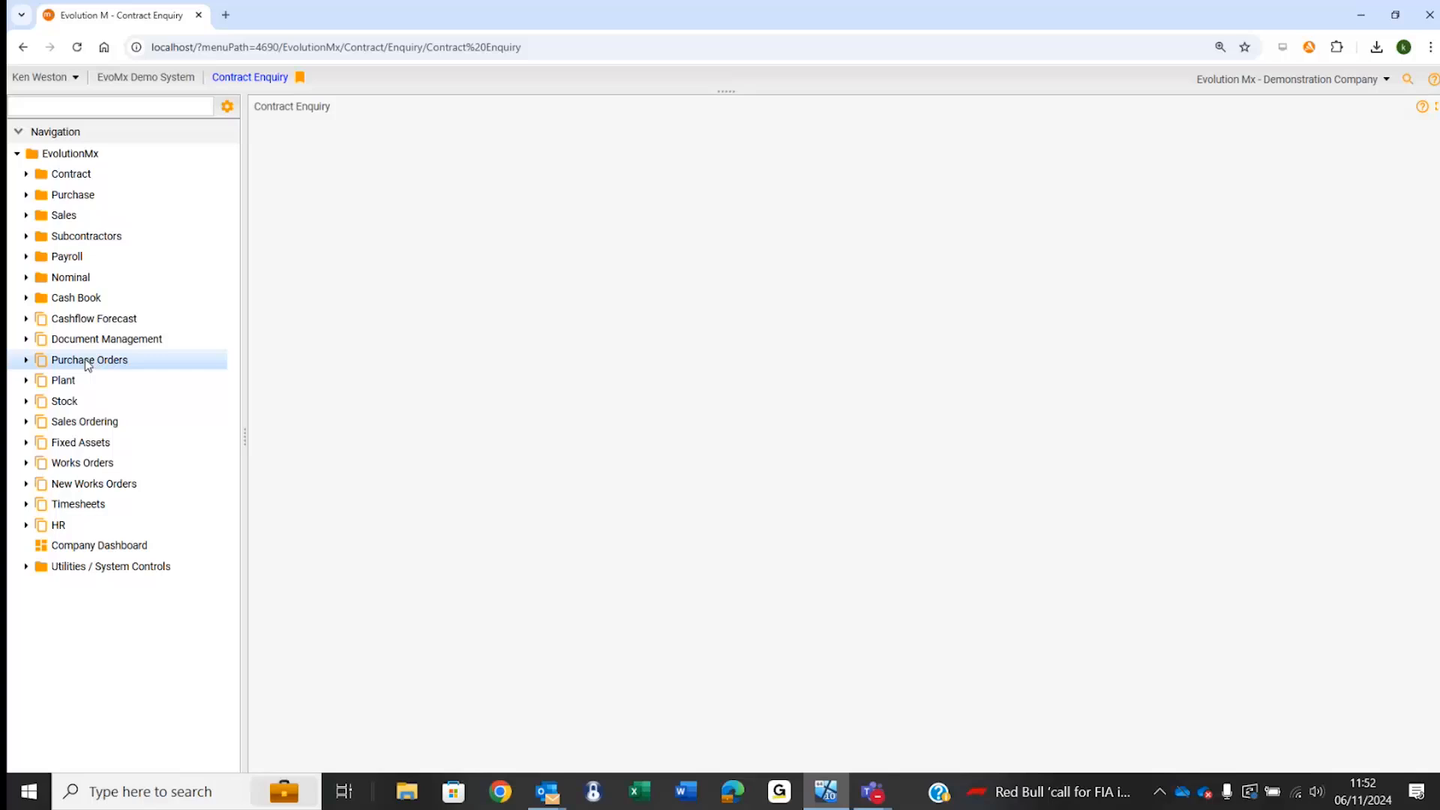